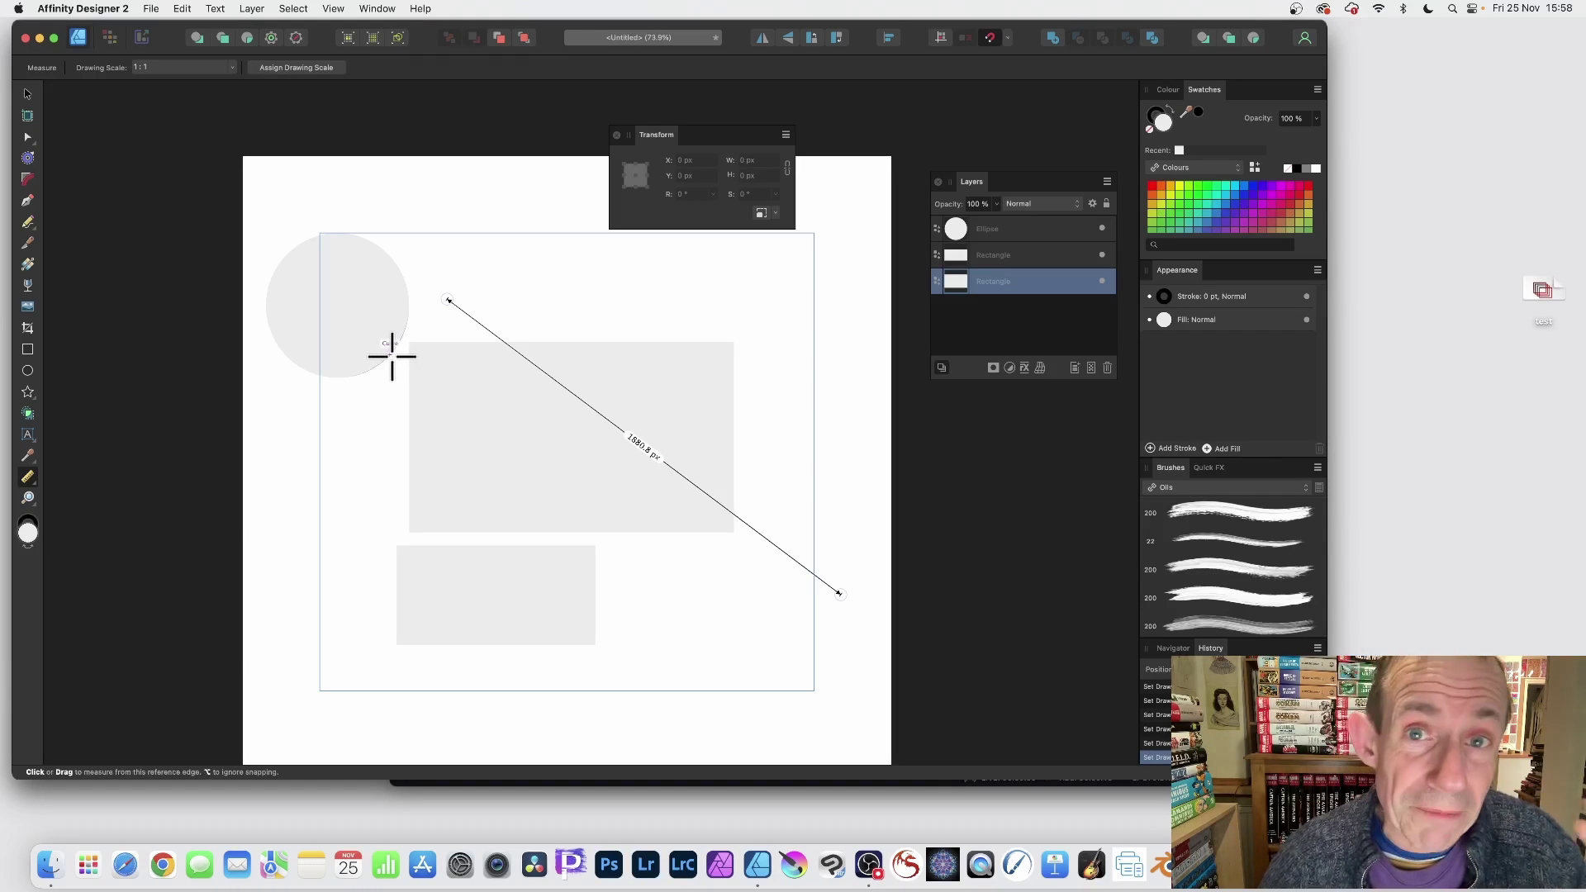
Drag several measure lines across the page, ending with a 1636.3 px diagonal over the large rectangle.
drag(641, 283, 286, 493)
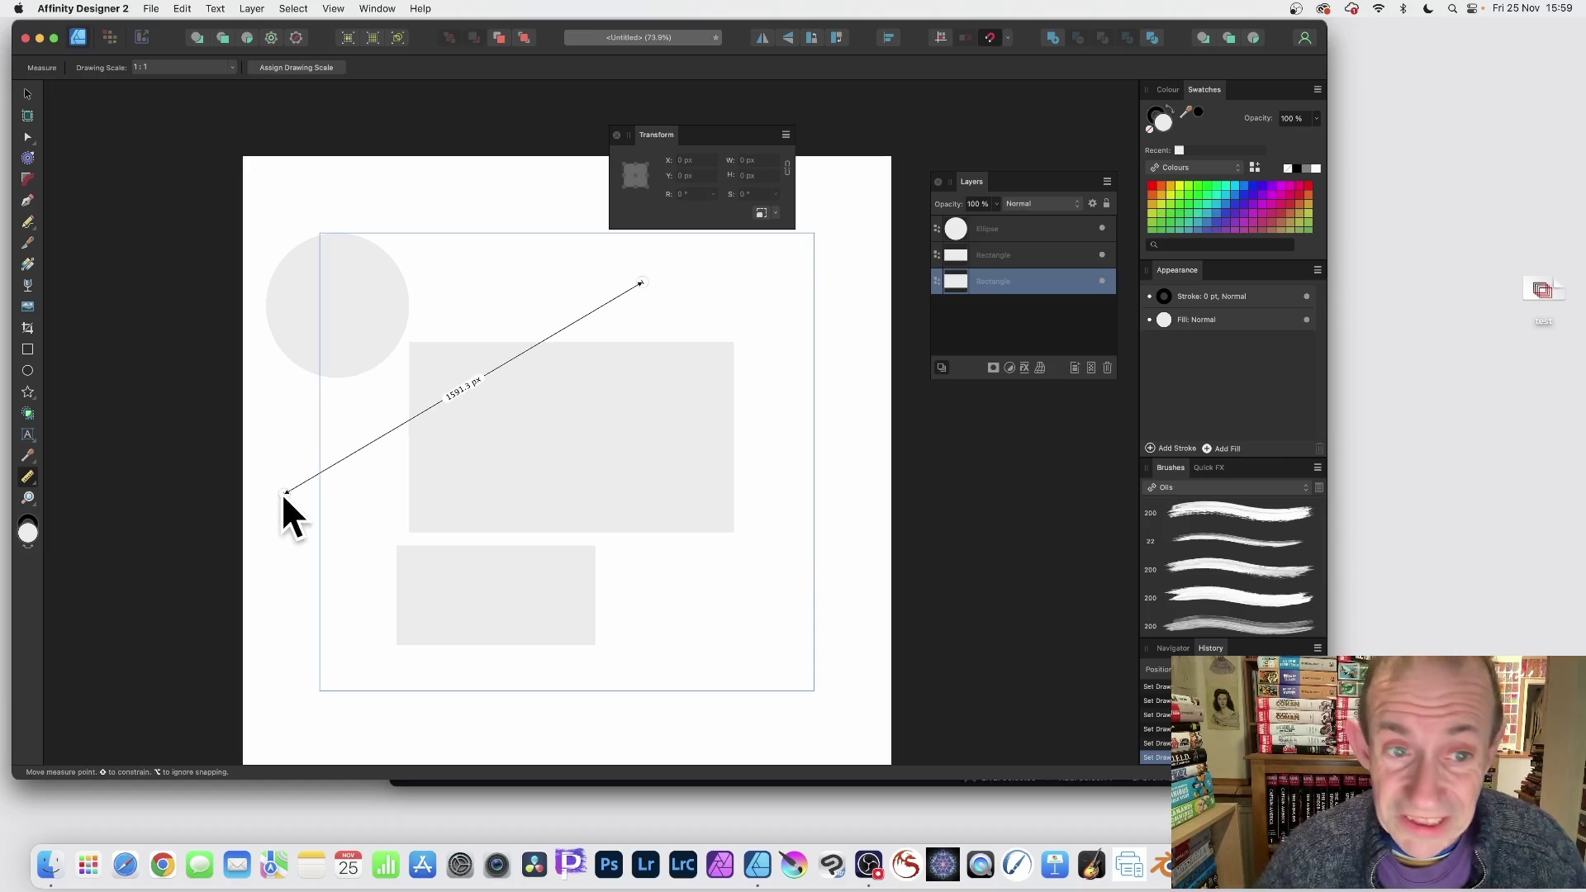
drag(472, 282, 657, 466)
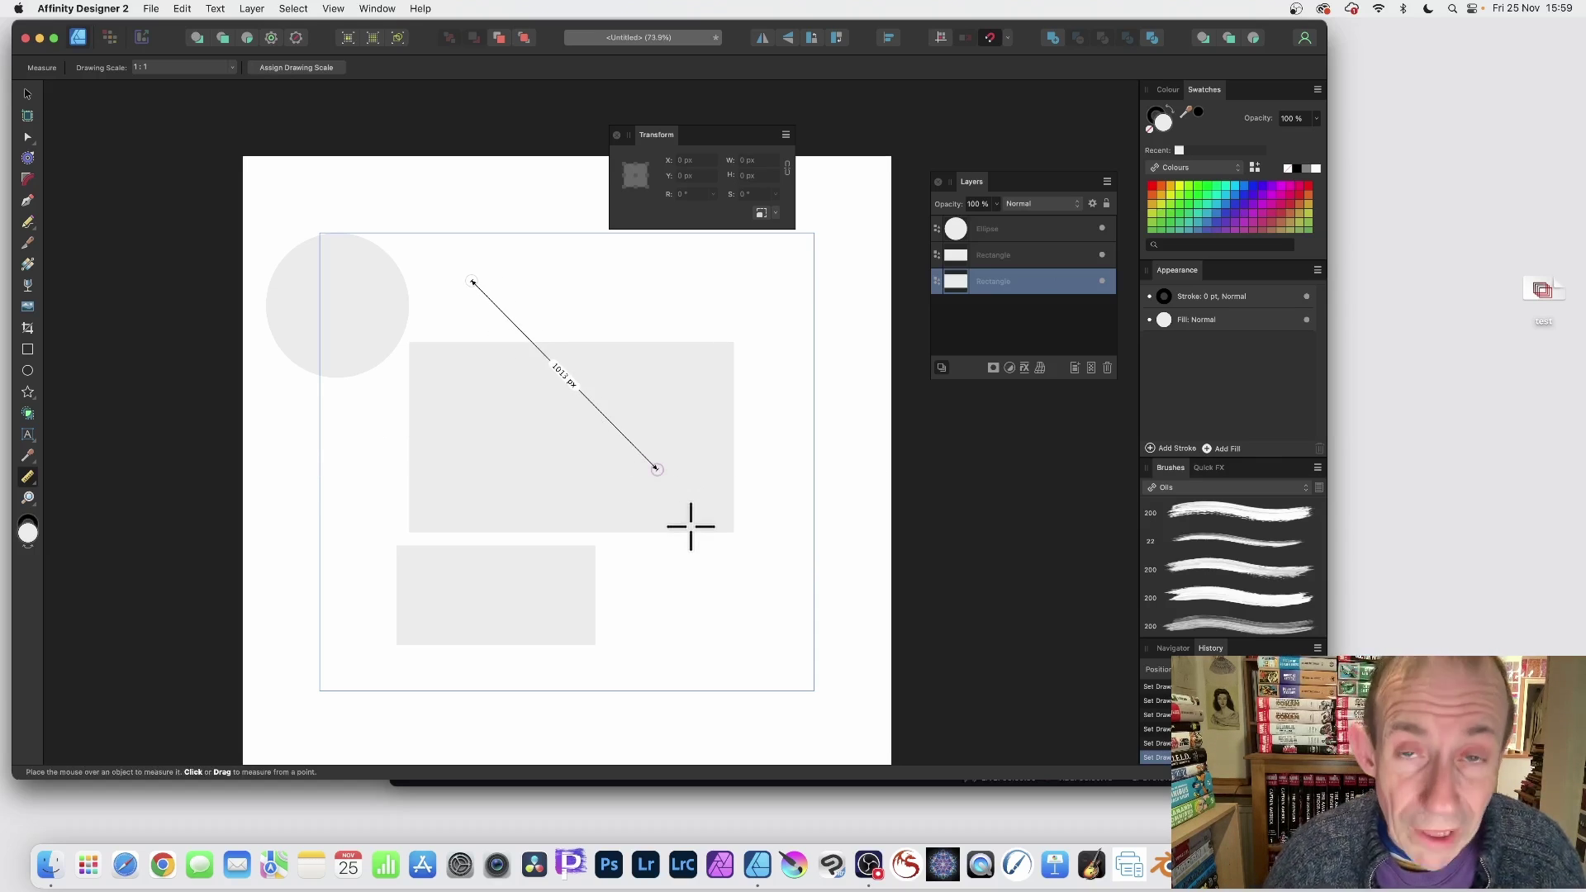
drag(708, 317, 337, 524)
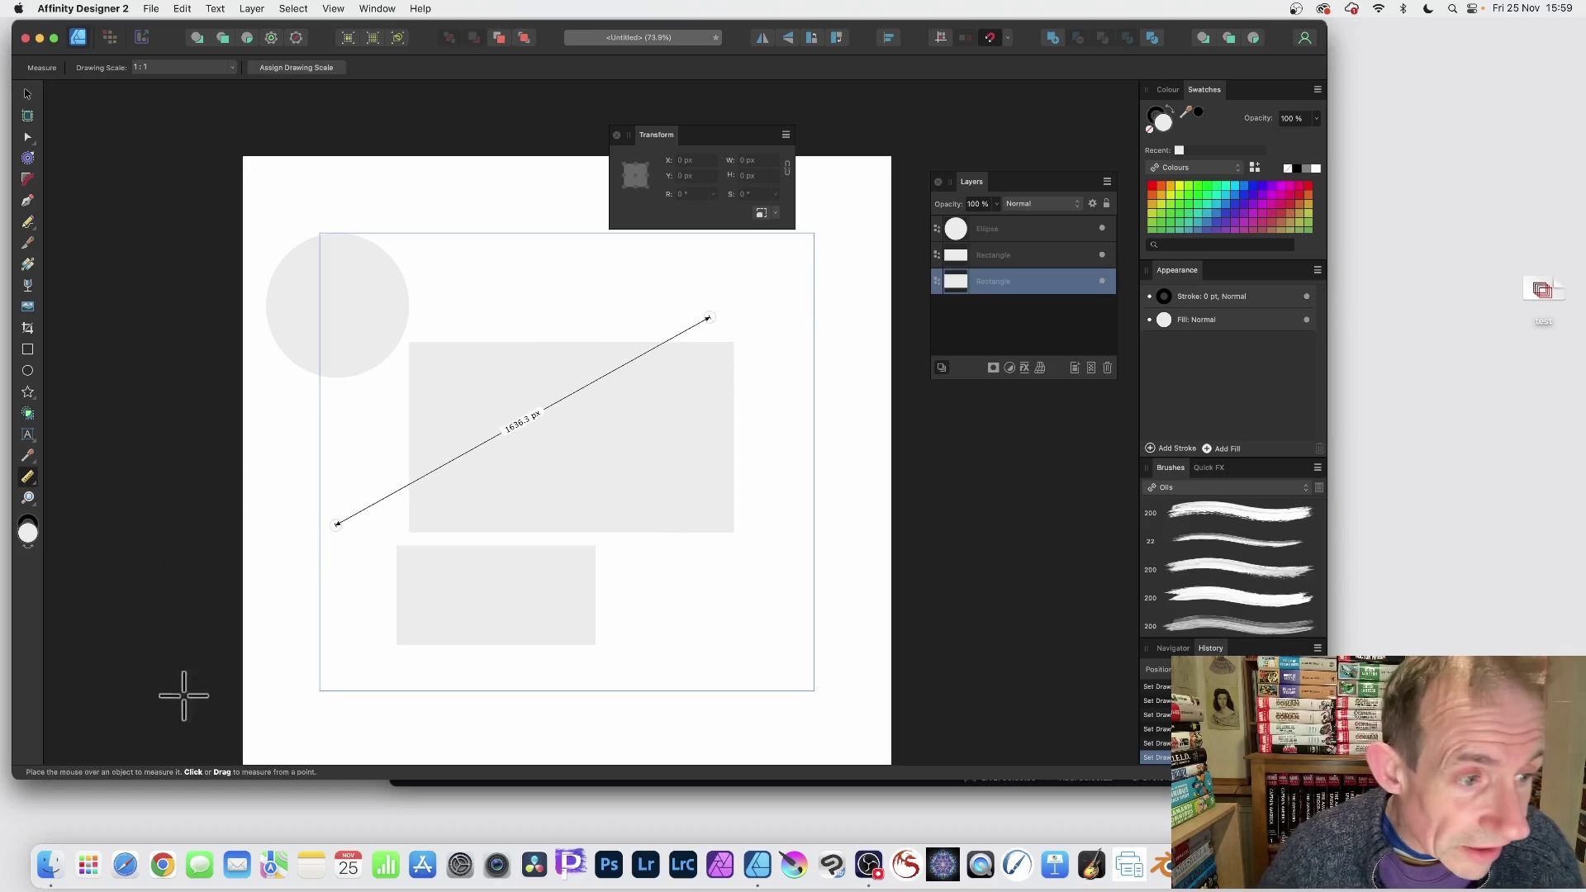
Keep the straight-line Measure Tool and measure the large rectangle's top edge and height.
click(30, 479)
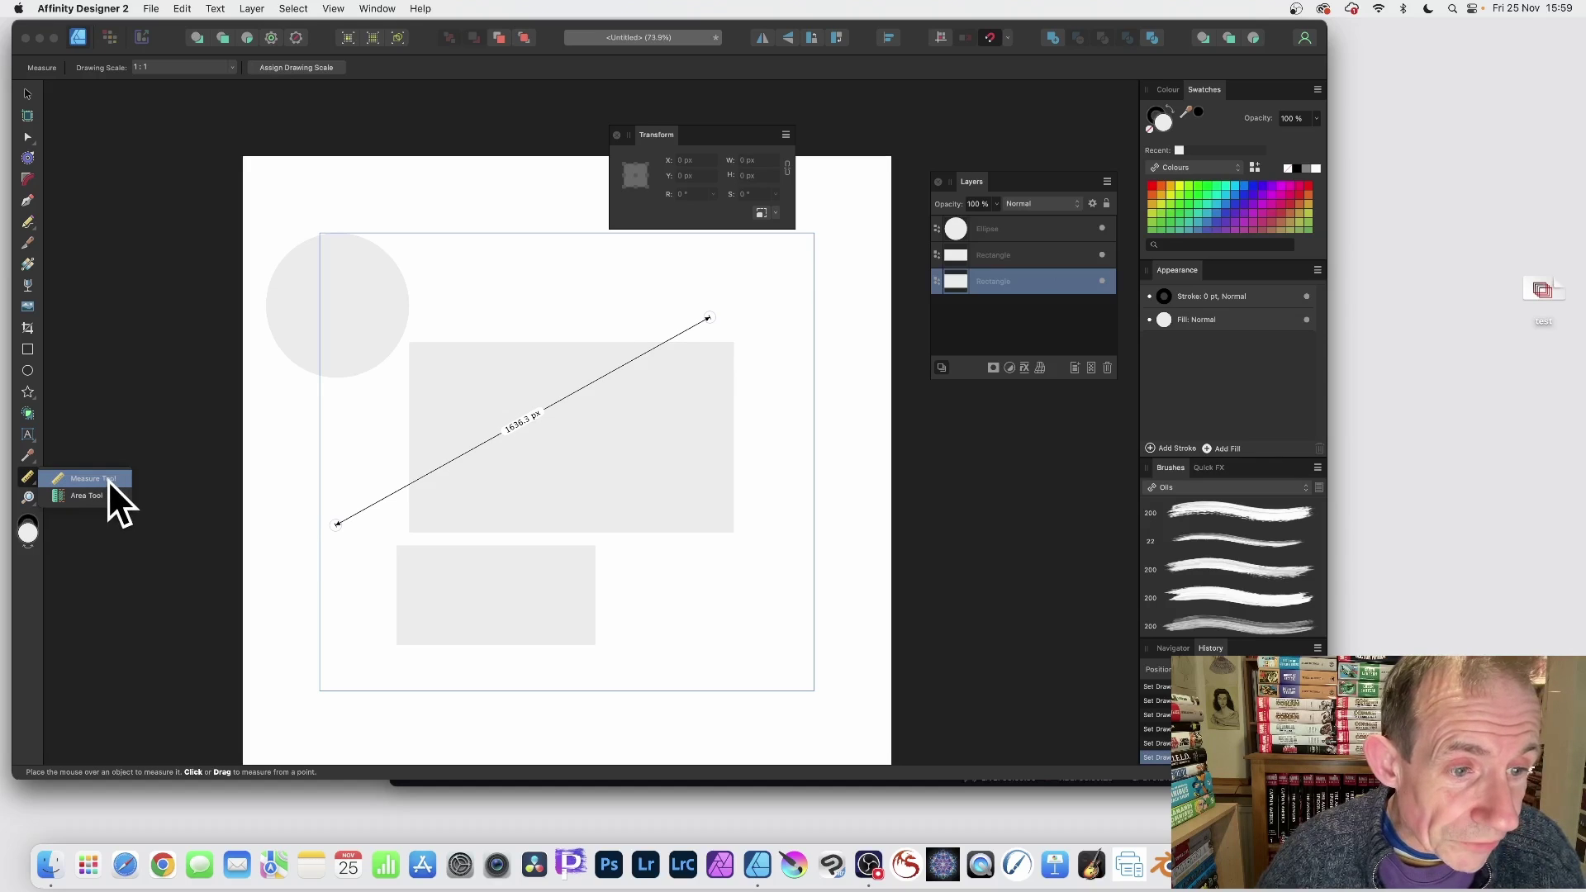
click(108, 479)
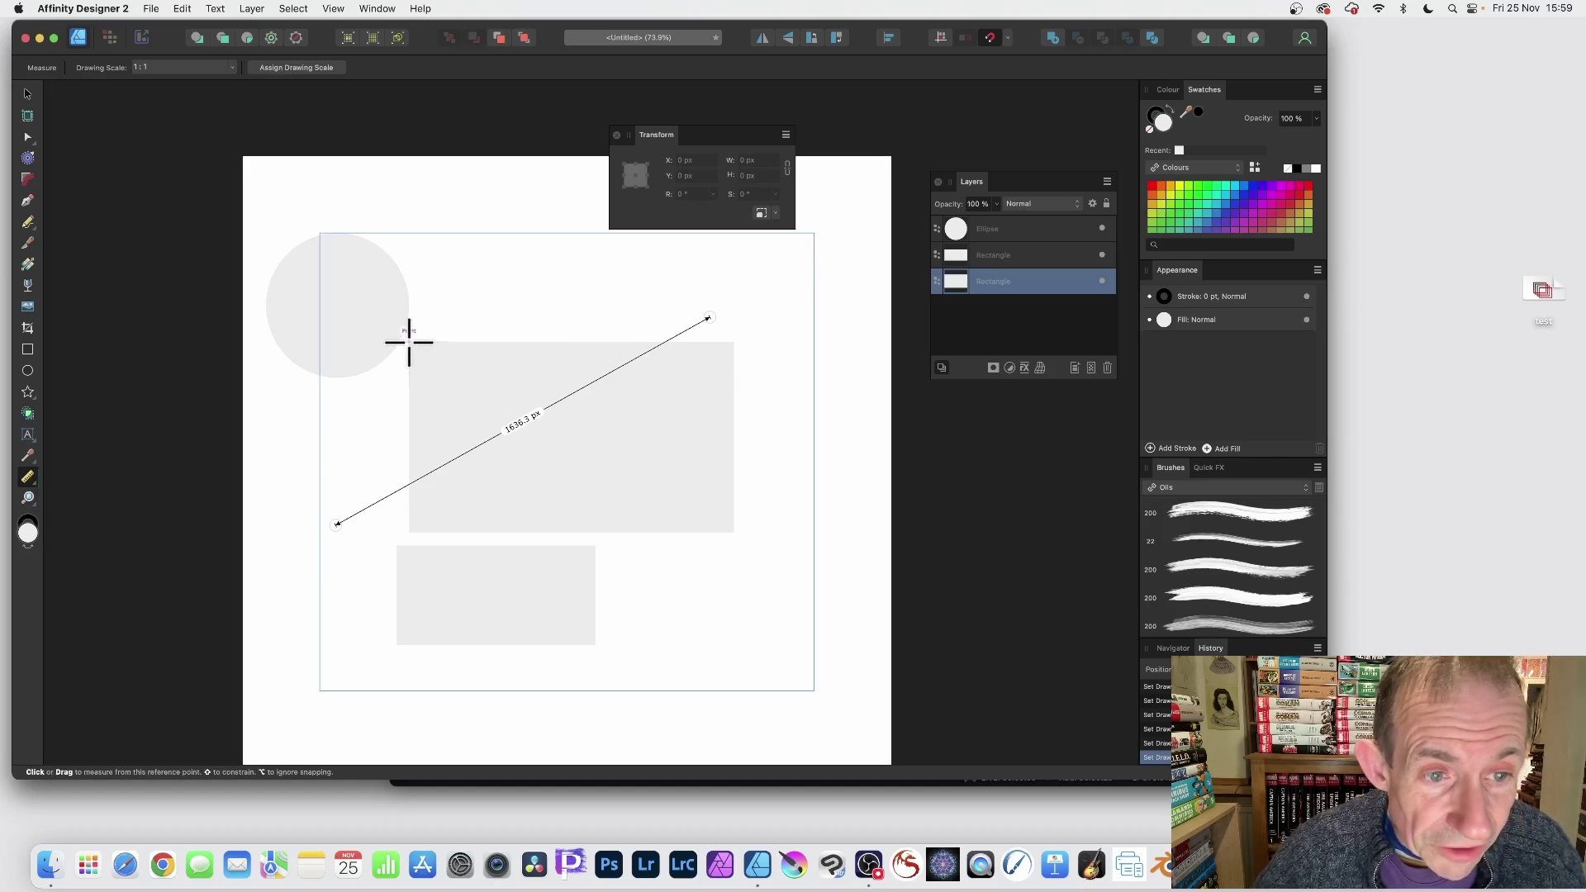
drag(409, 341, 731, 342)
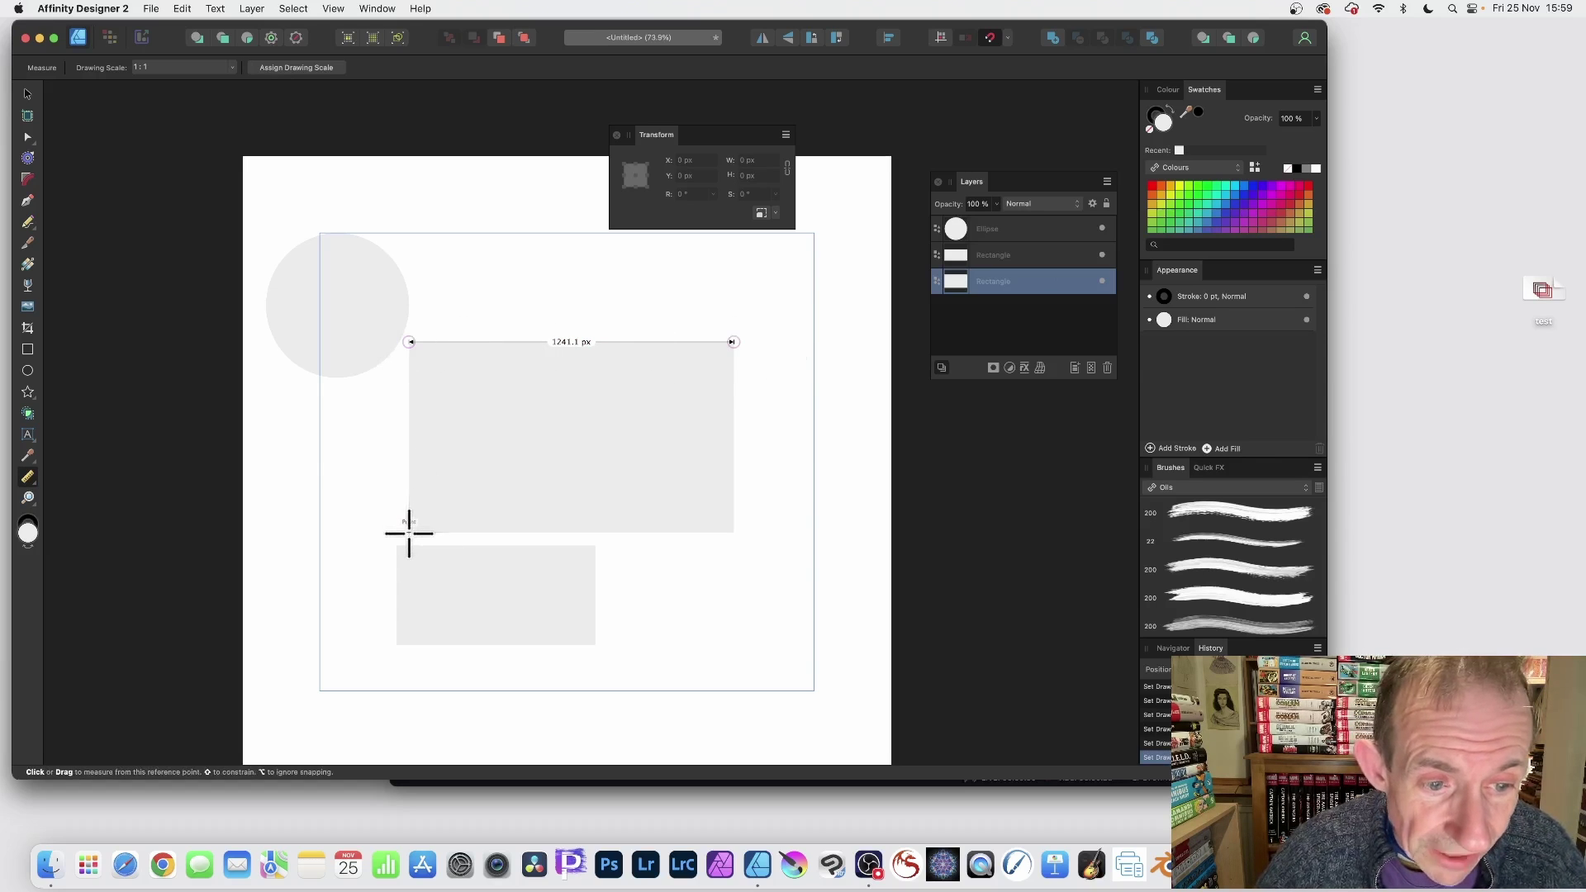
drag(409, 531, 409, 343)
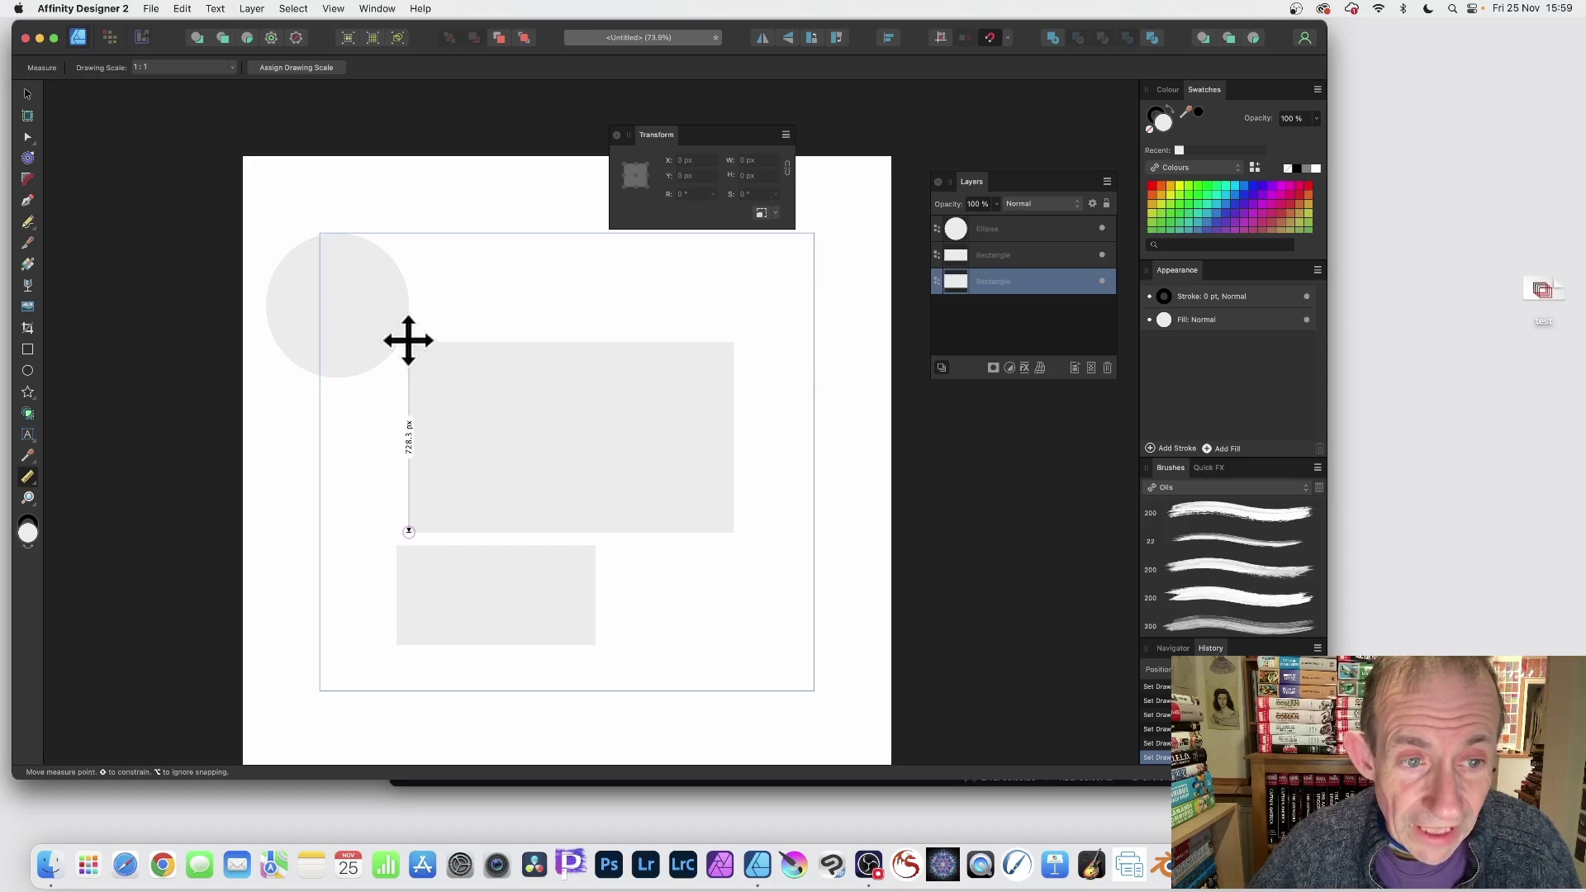
Move the measure ends to the rectangle's top-right corner and the circle's edge, reading 1247.5 px.
drag(409, 340, 733, 343)
drag(408, 532, 595, 545)
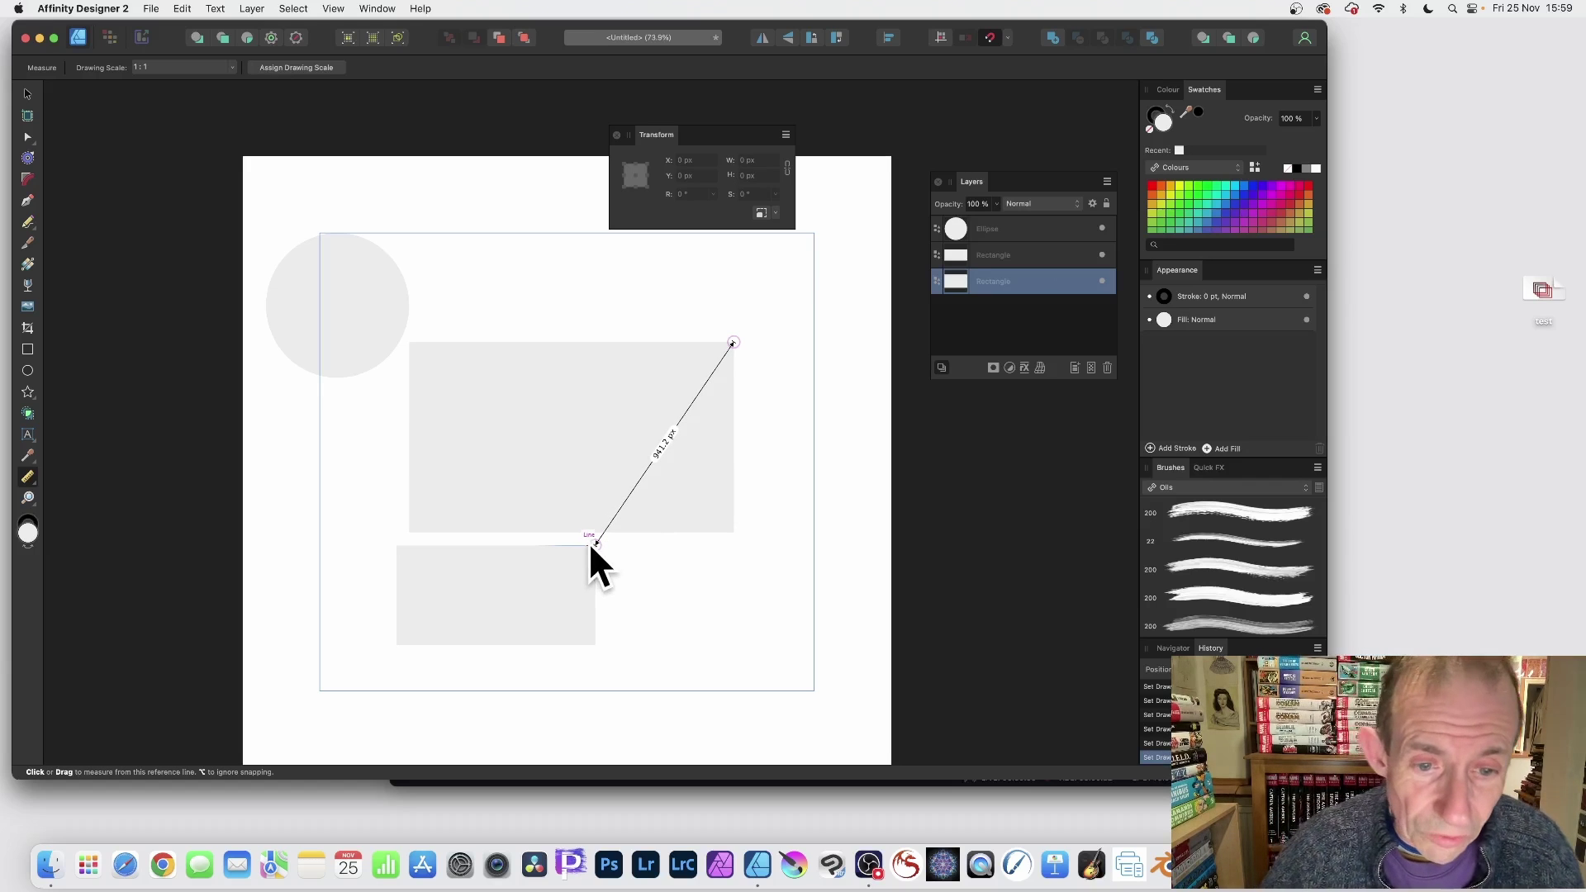
drag(592, 543, 410, 313)
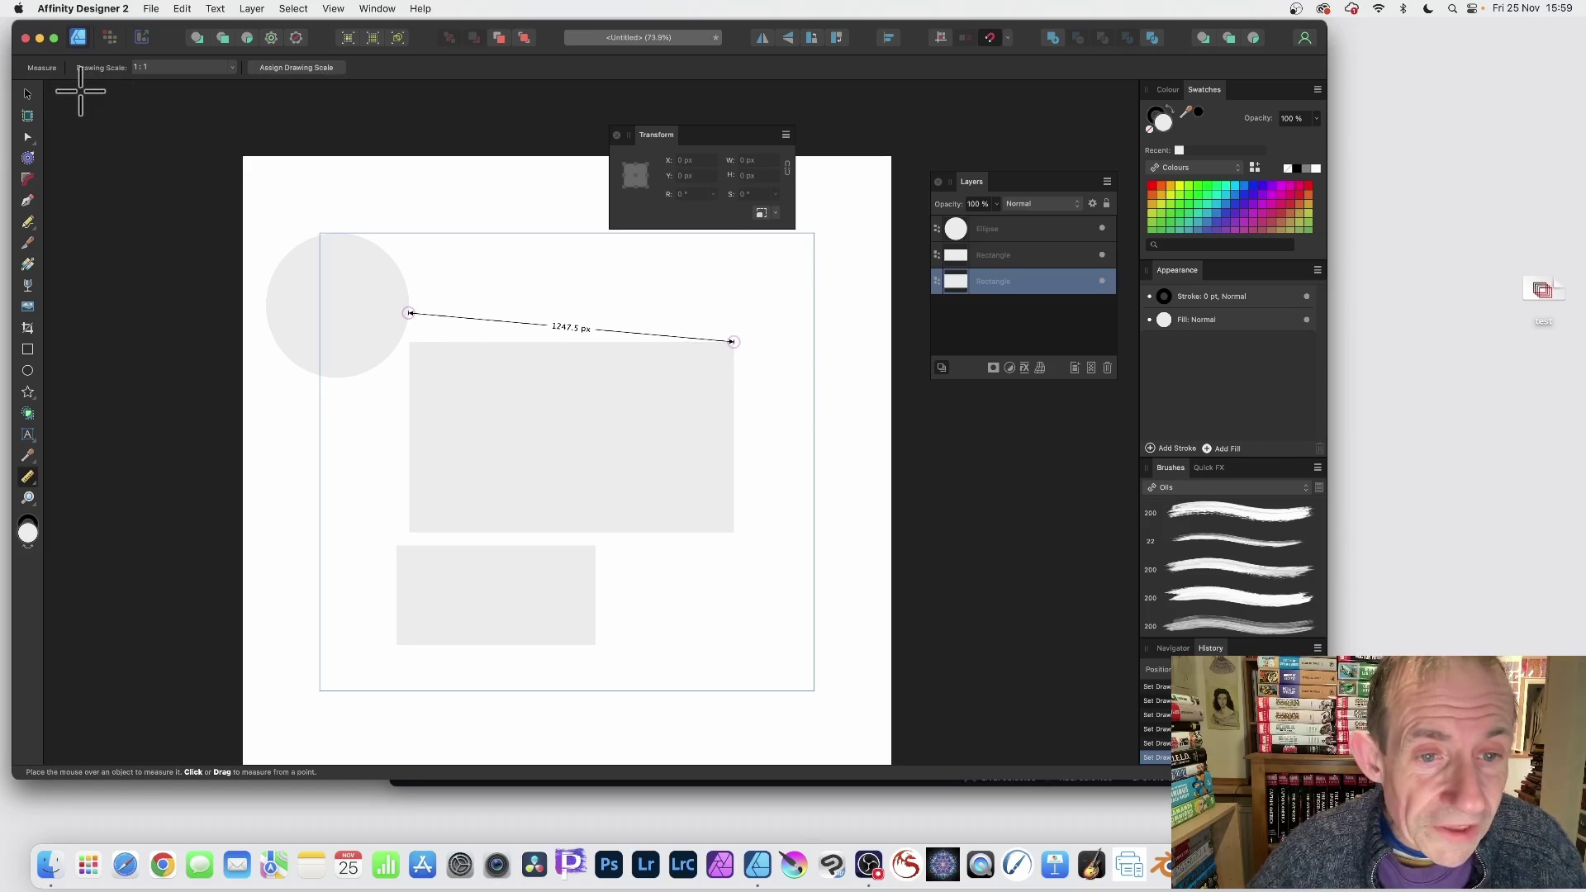
Pick the 1:500 drawing scale preset, then edit it to 1:5000 so the measurement reads 6237362.1 px.
click(207, 71)
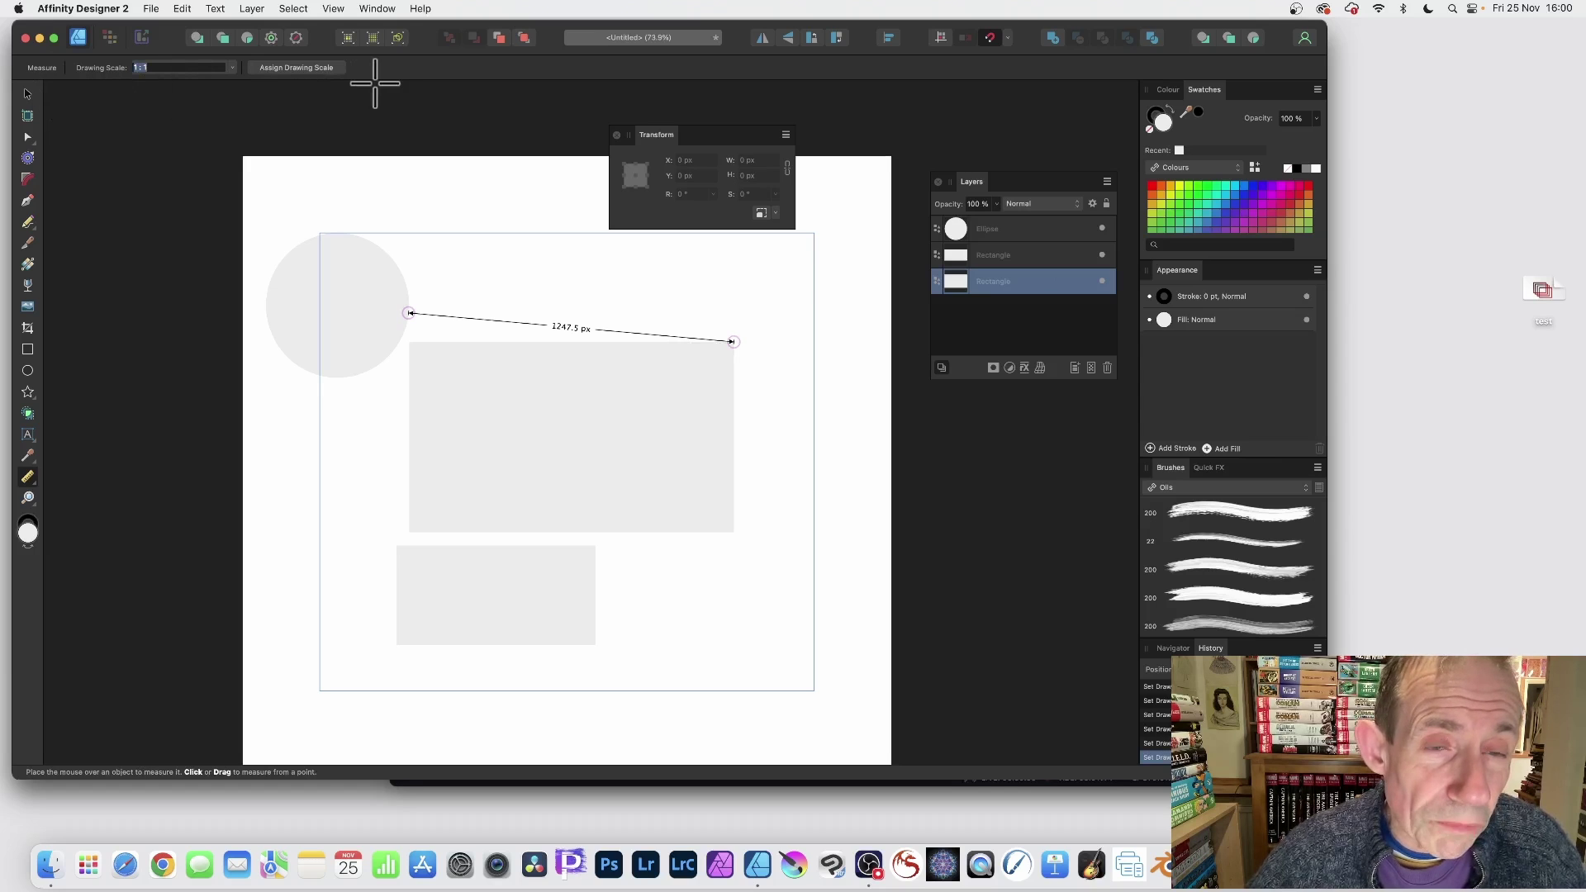
click(232, 67)
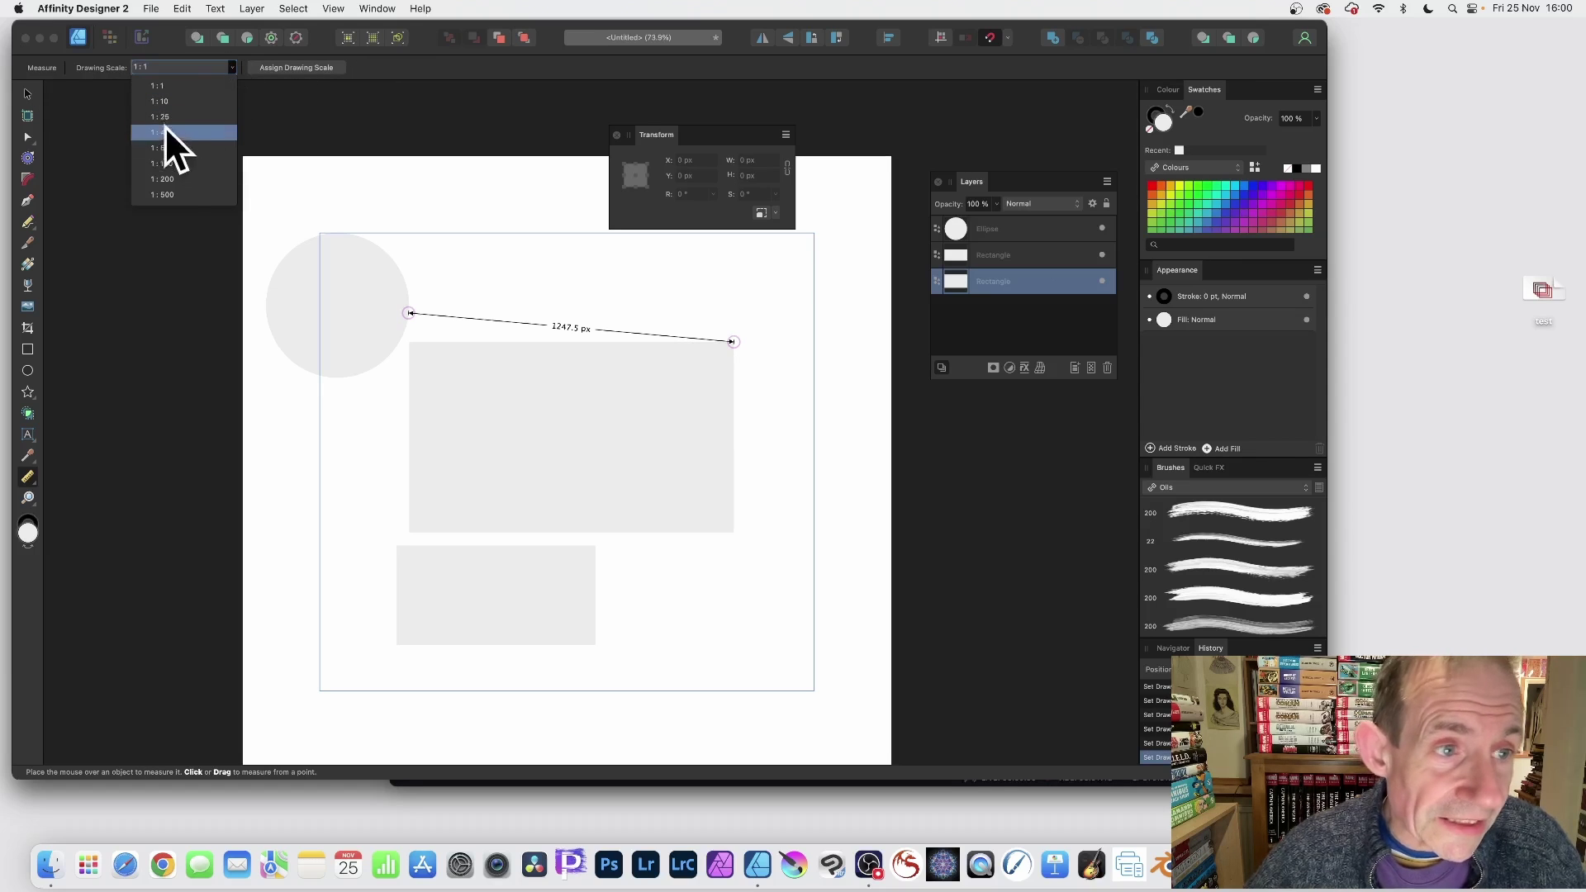
click(172, 194)
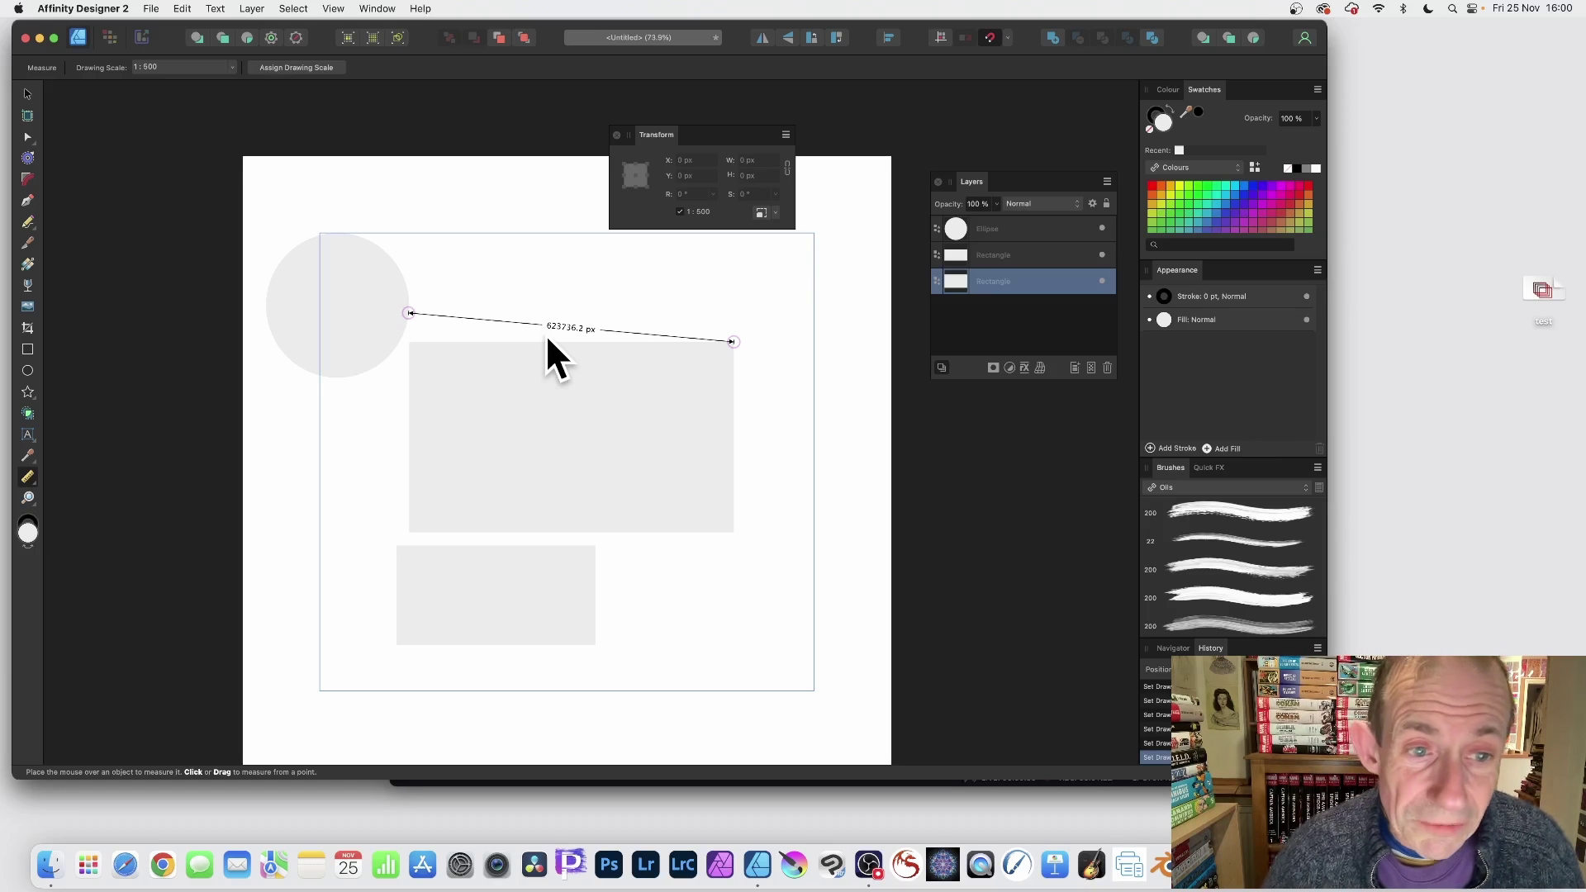
scroll(230, 94, down, 1)
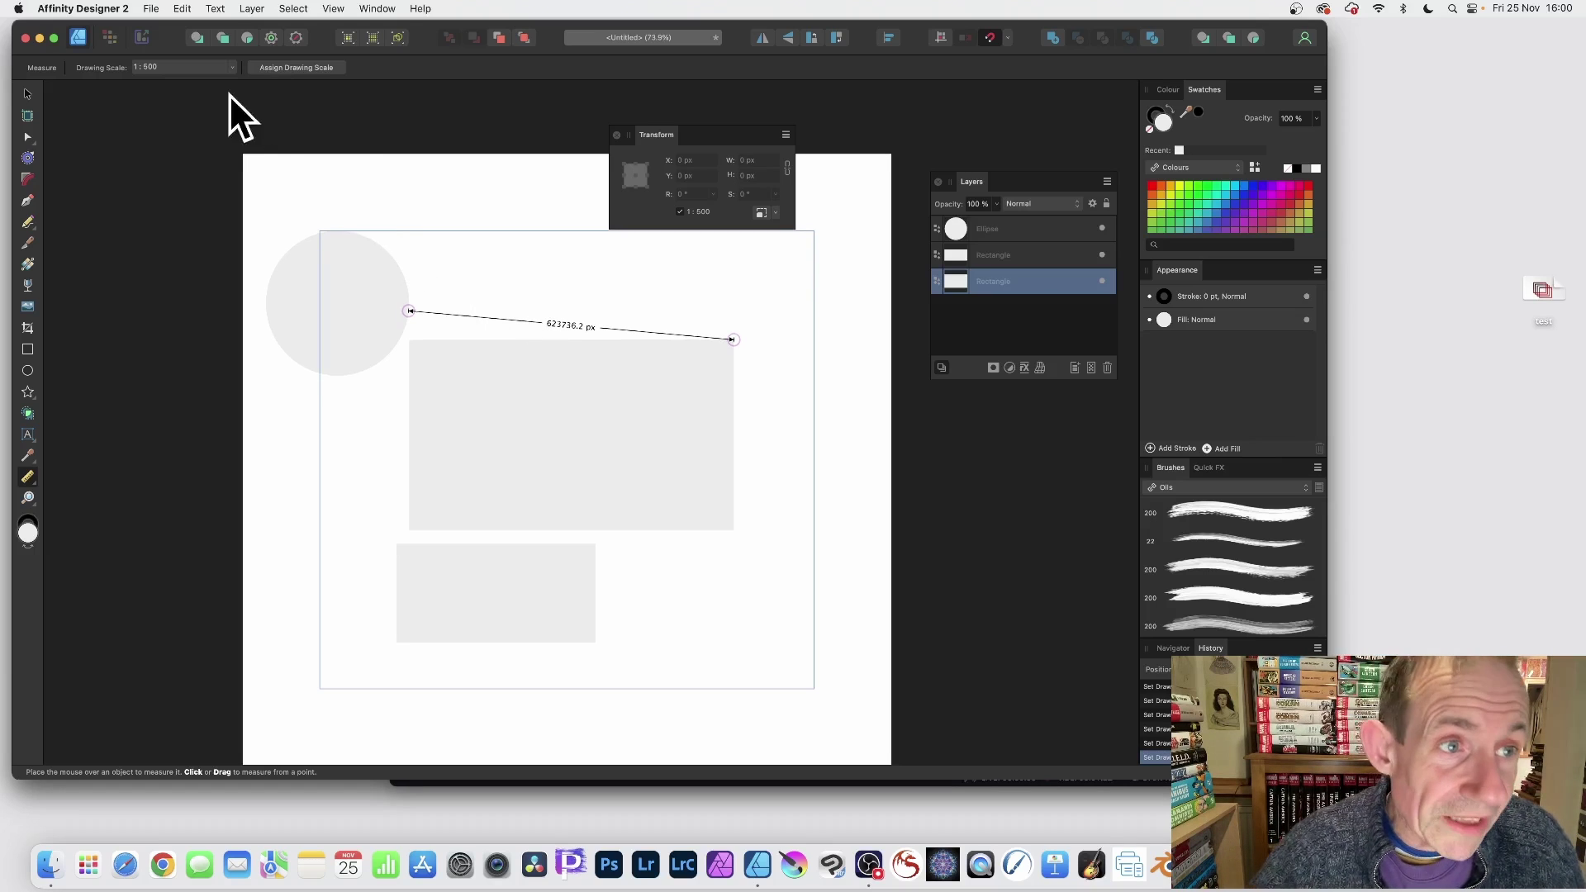
click(178, 67)
text(0)
key(Return)
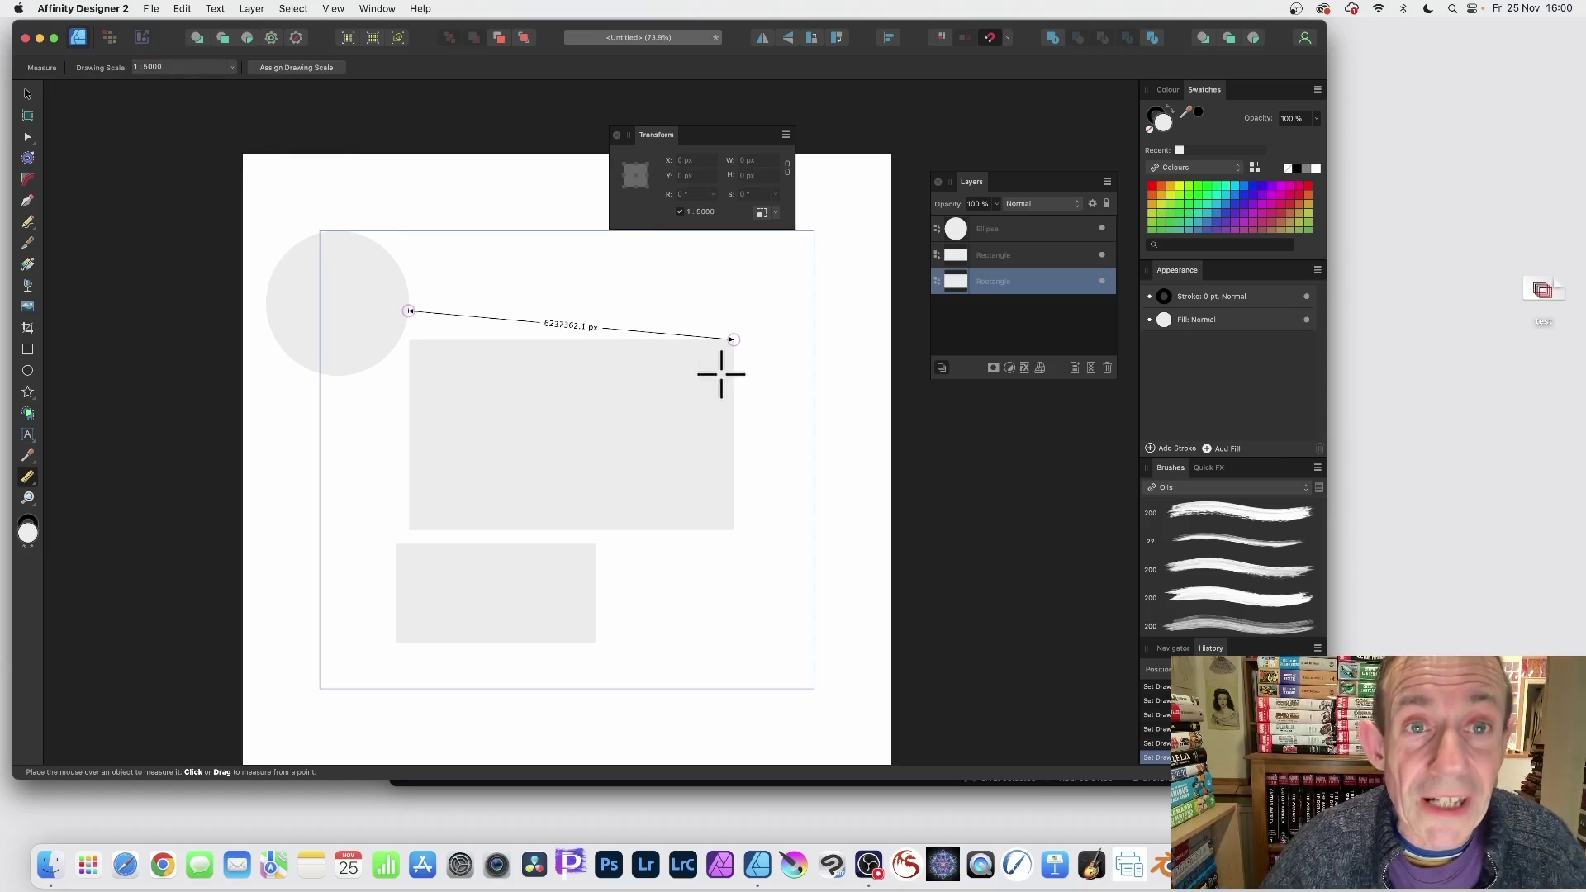
Shift the large grey rectangle slightly up and right with the Move Tool, then resume measuring.
click(28, 93)
drag(521, 390, 545, 358)
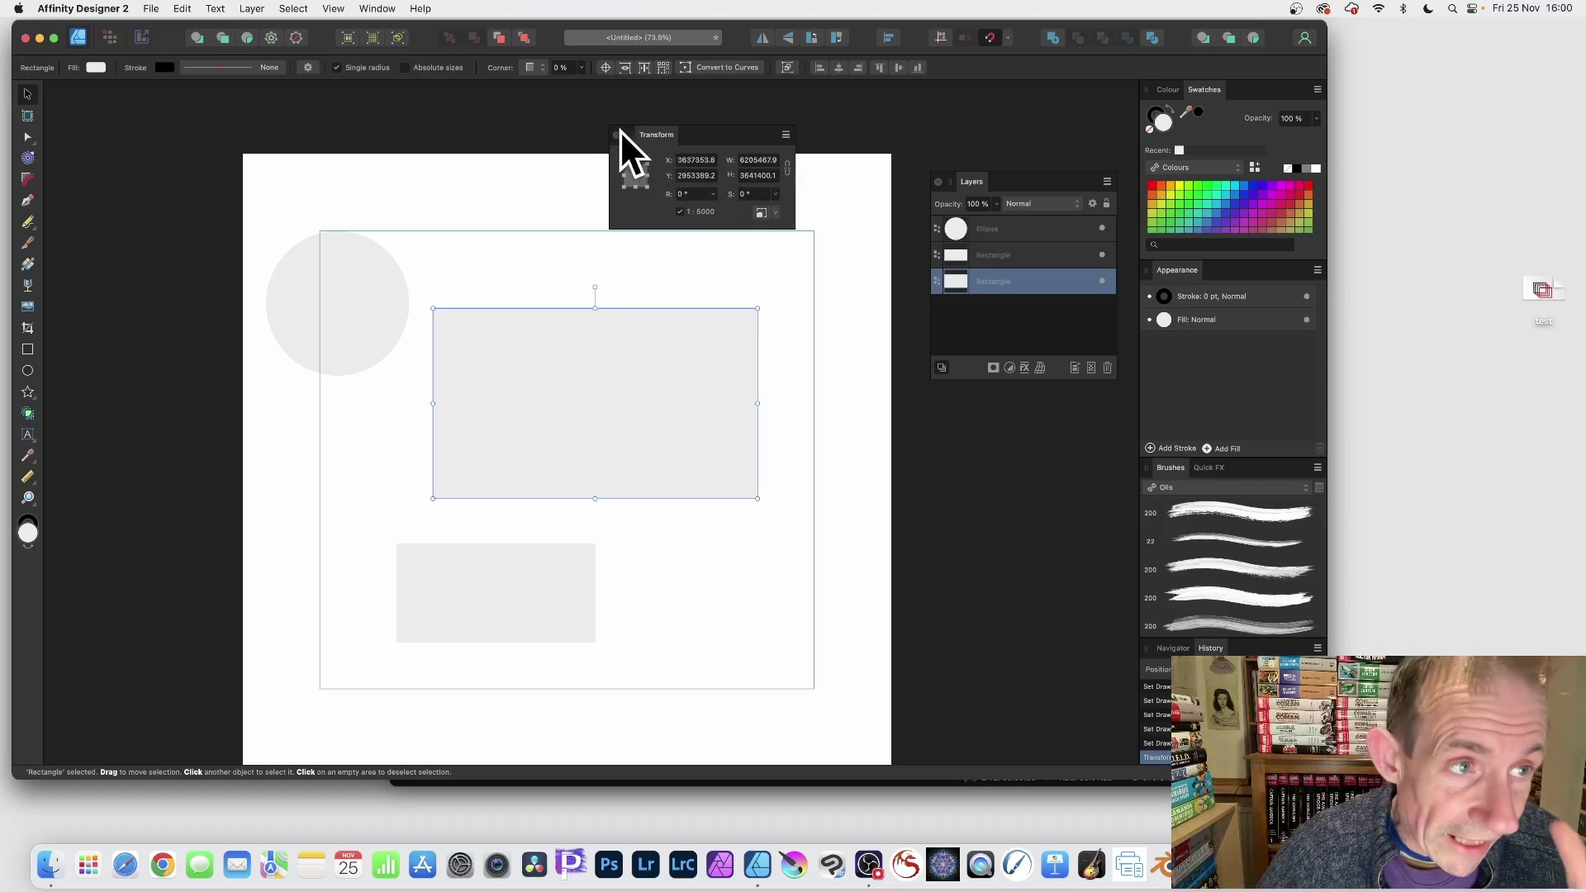
click(27, 477)
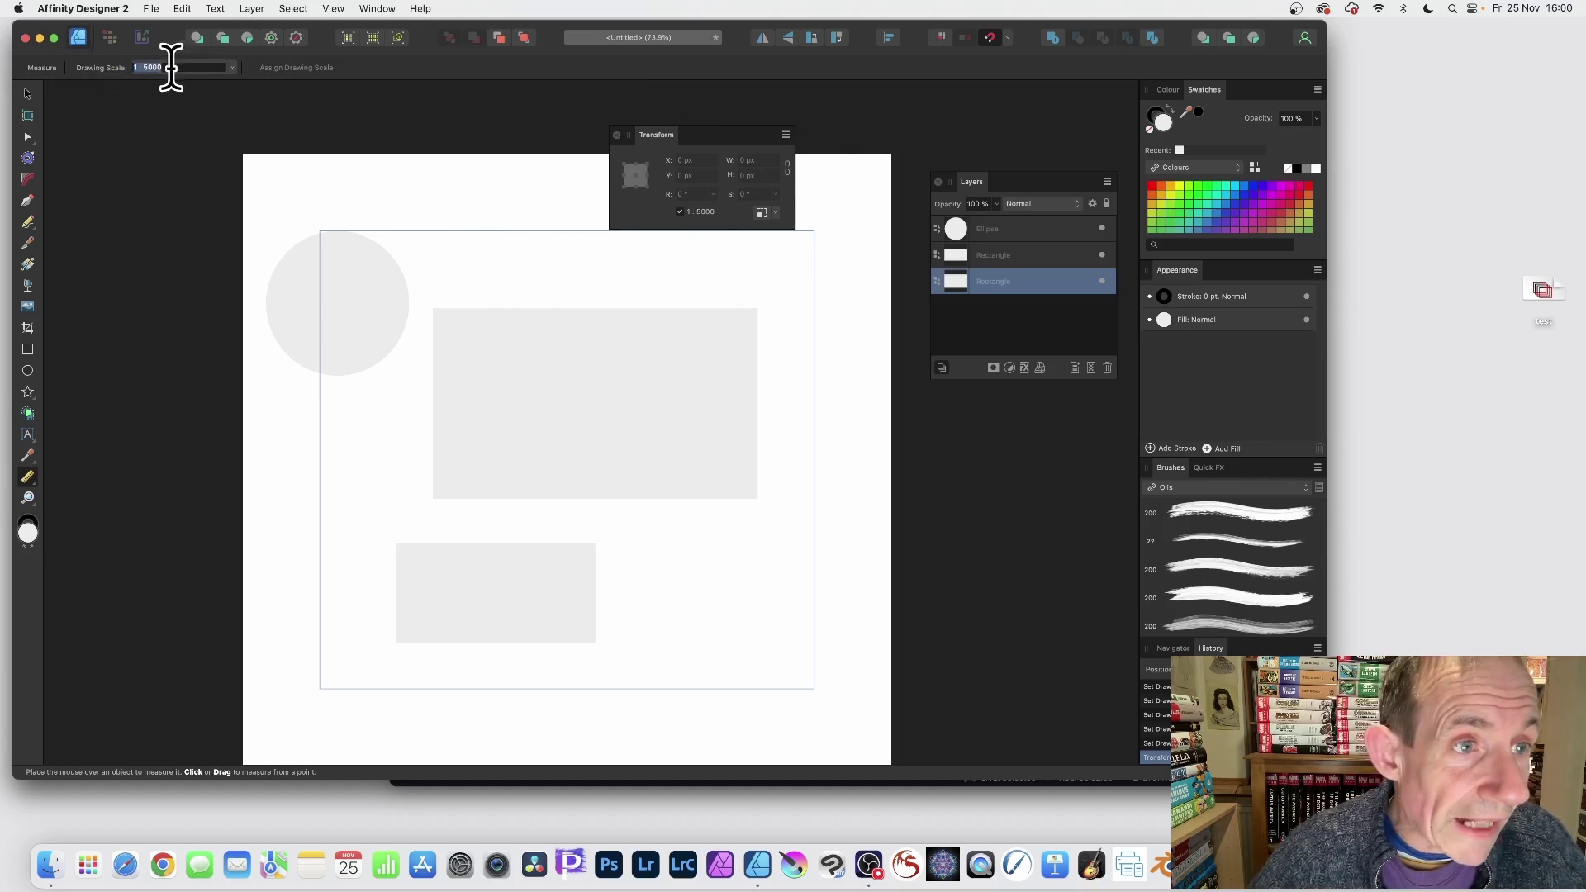
Fade the large rectangle to 10% opacity, set the drawing scale to 500:1, then back to 1:1.
key(1)
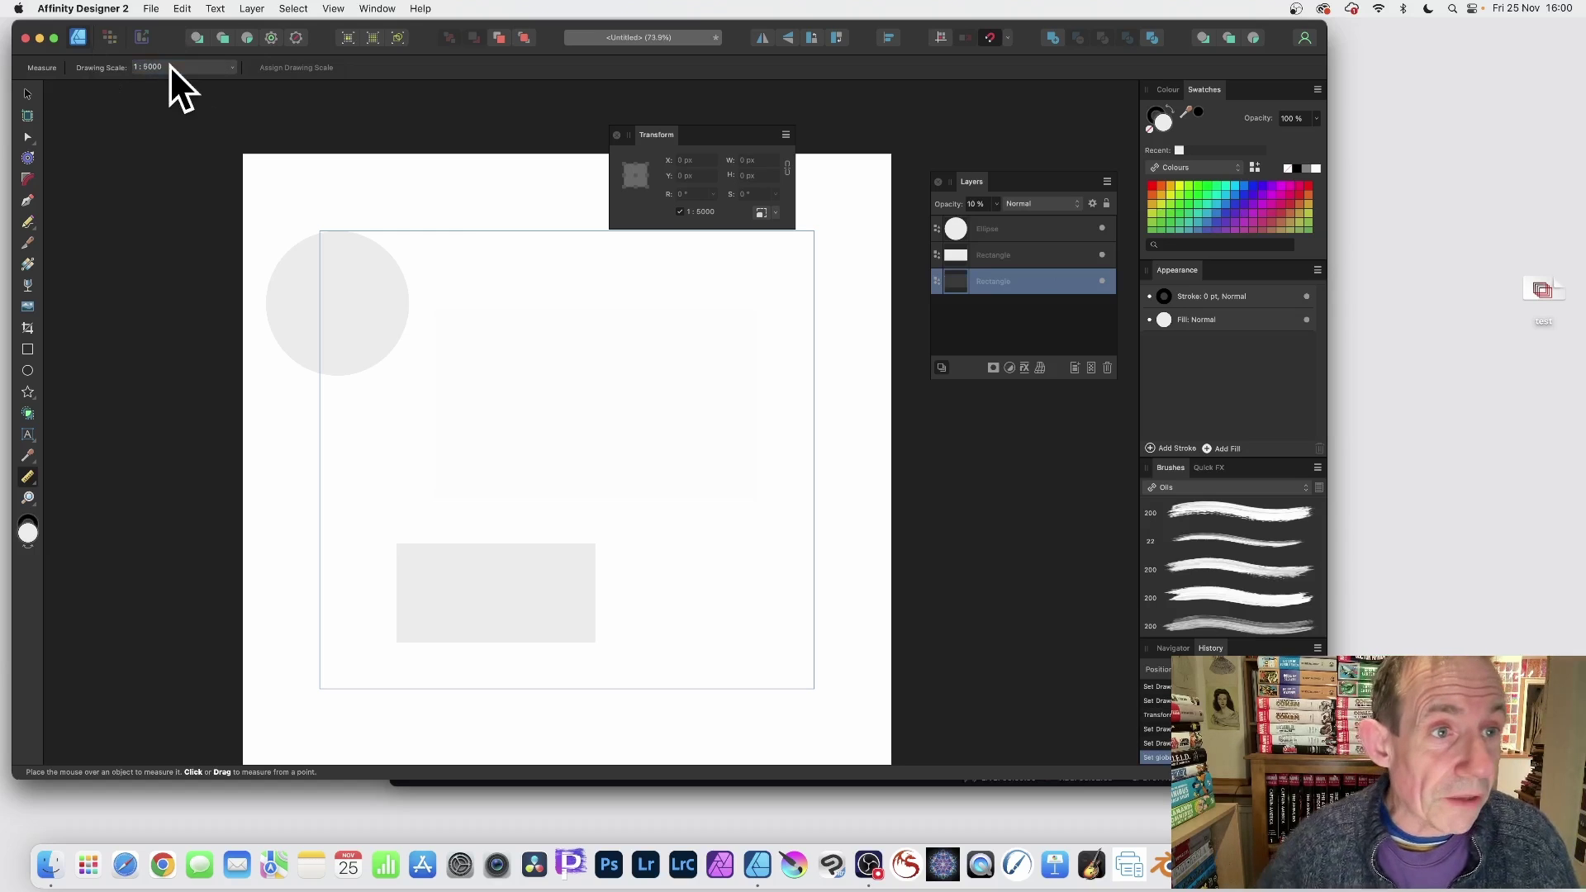
click(171, 64)
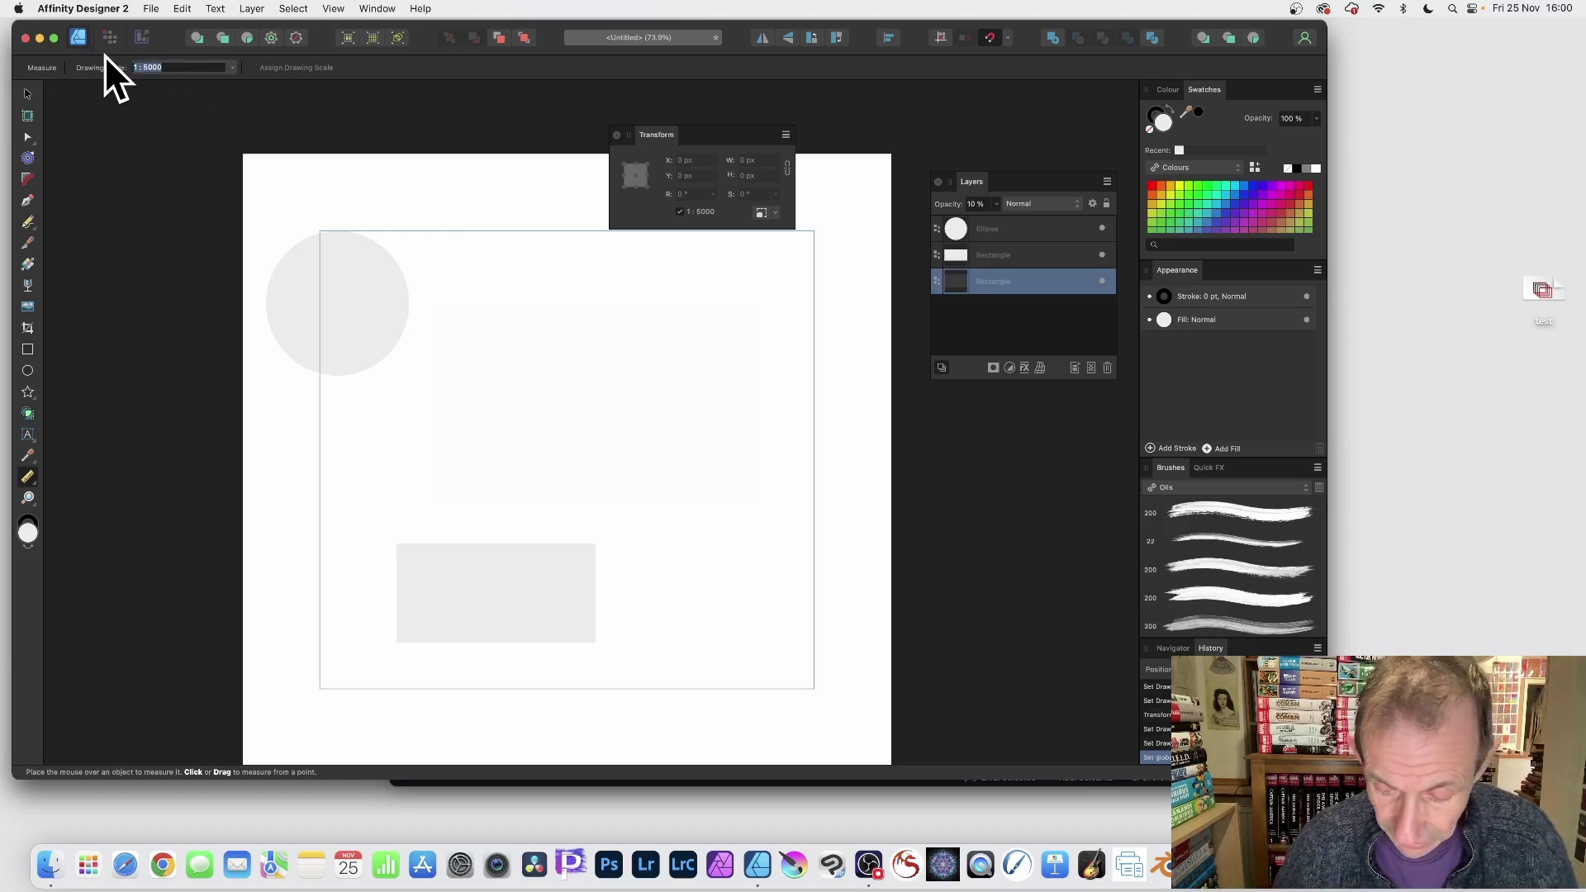
text(500:1)
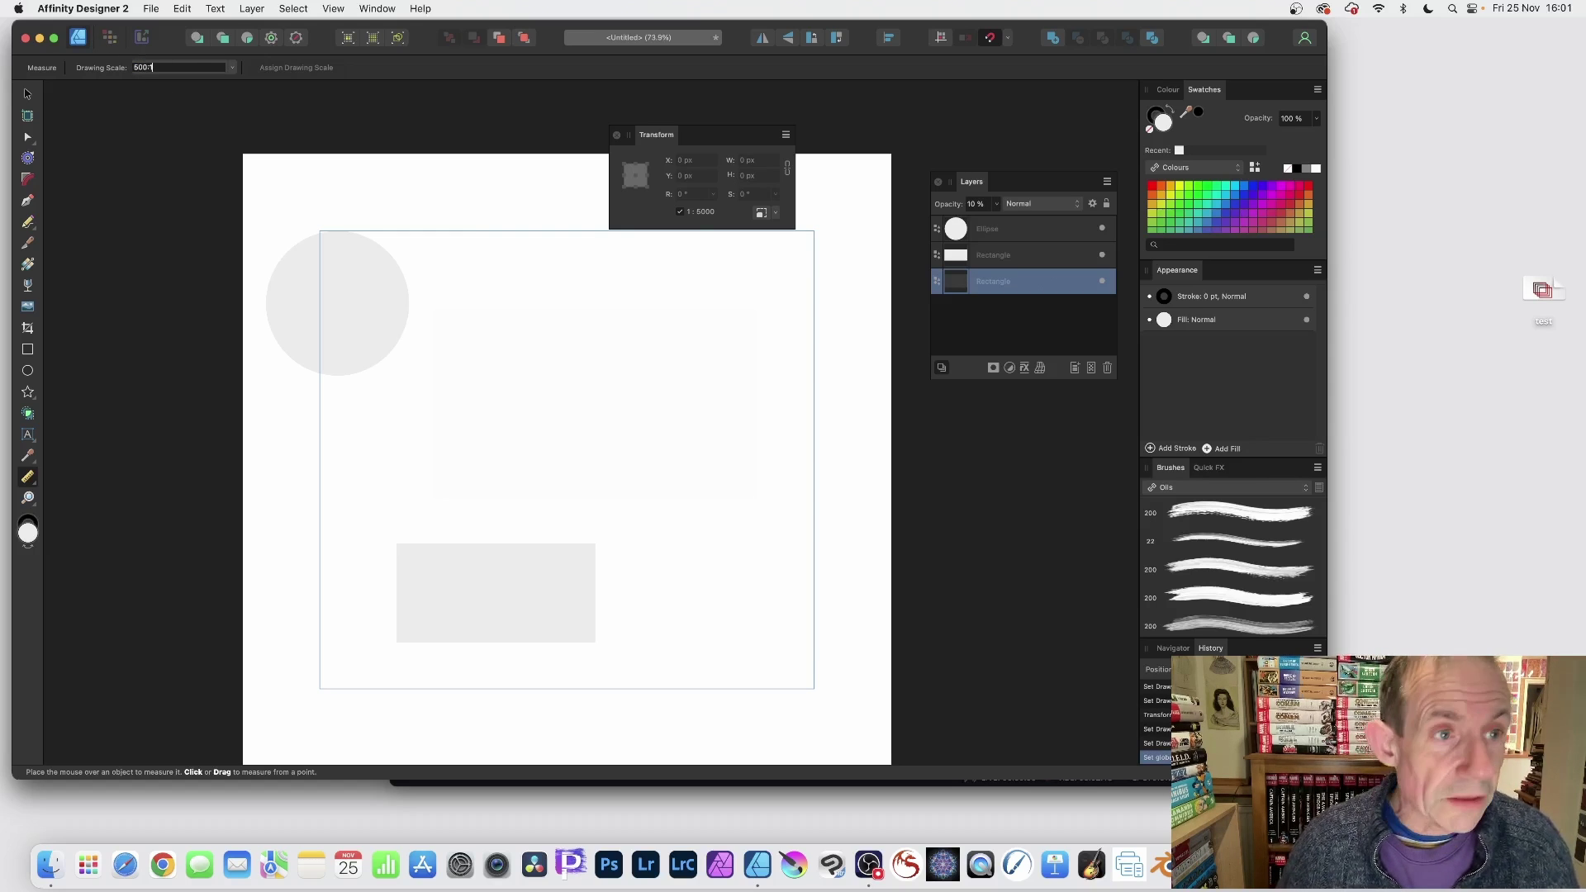
key(Return)
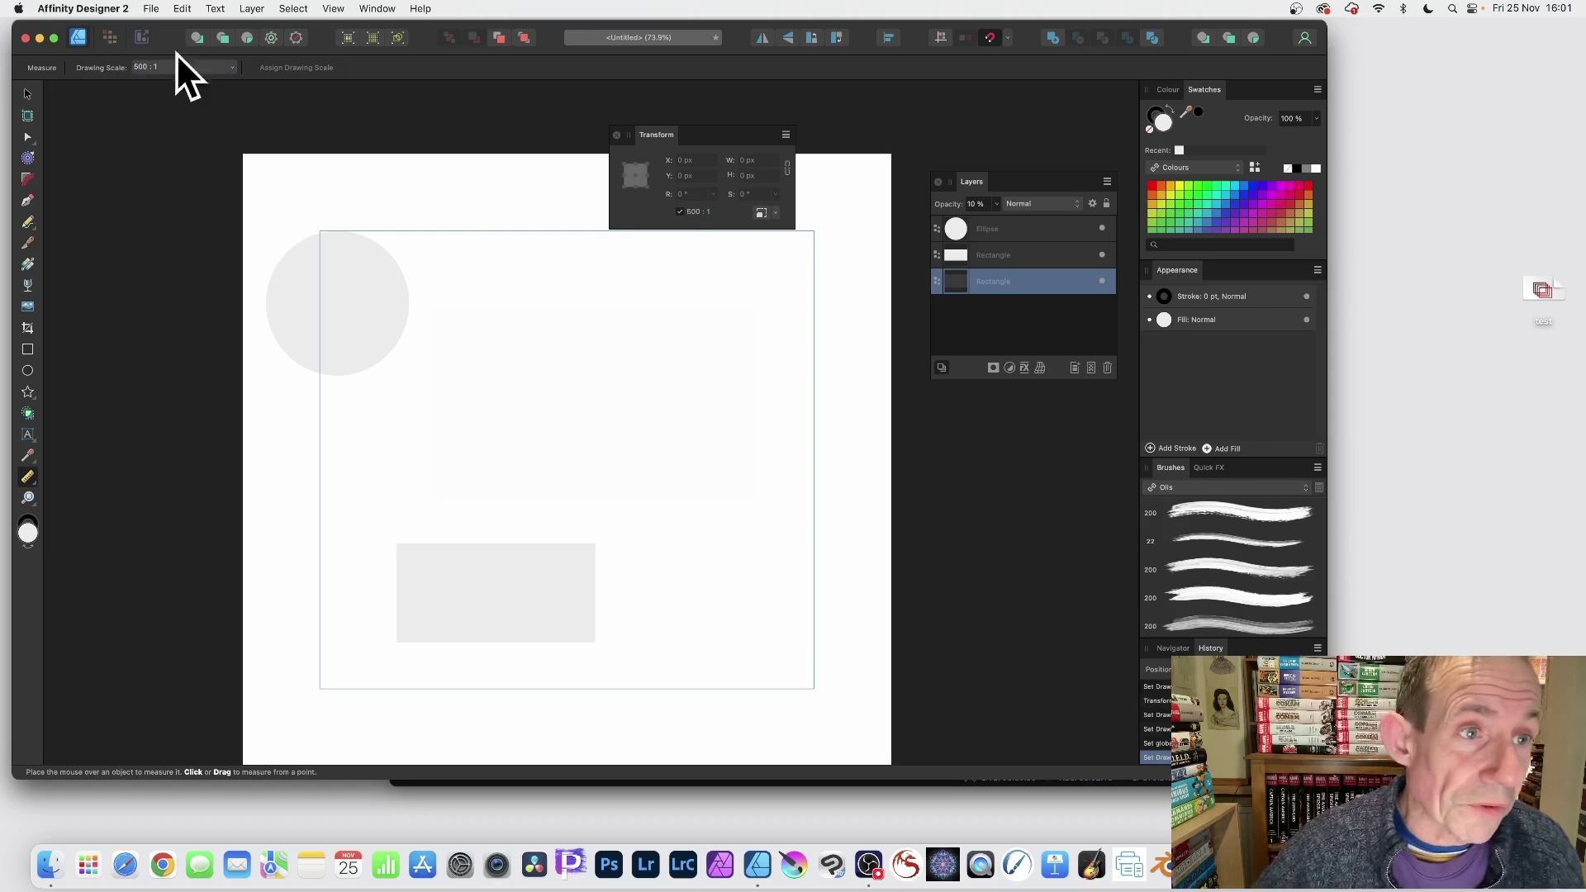
text(1)
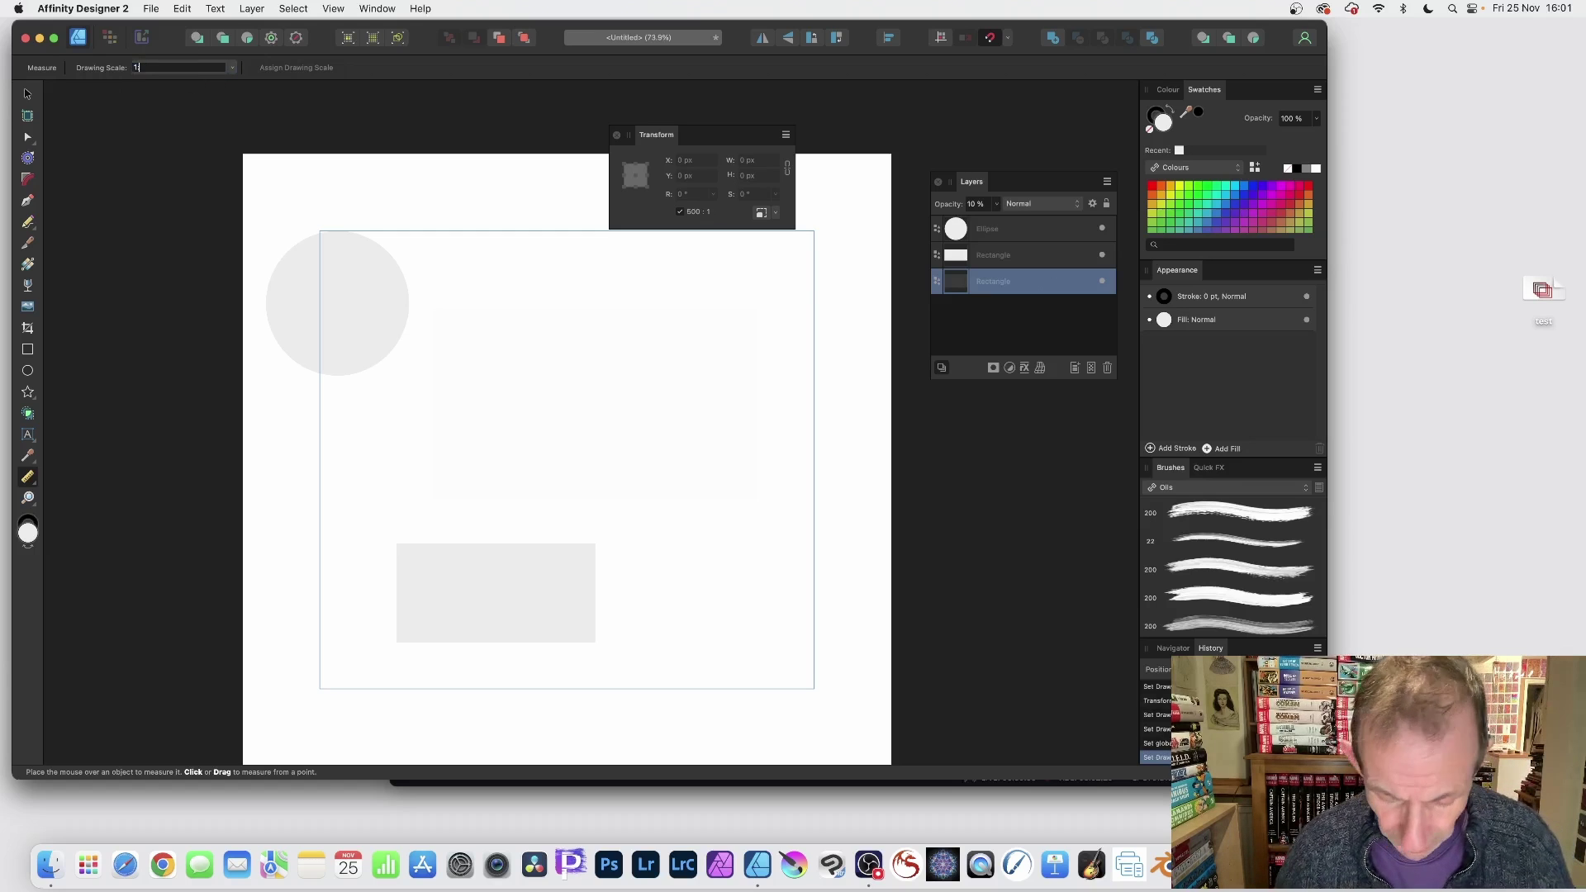
text(:1)
key(Return)
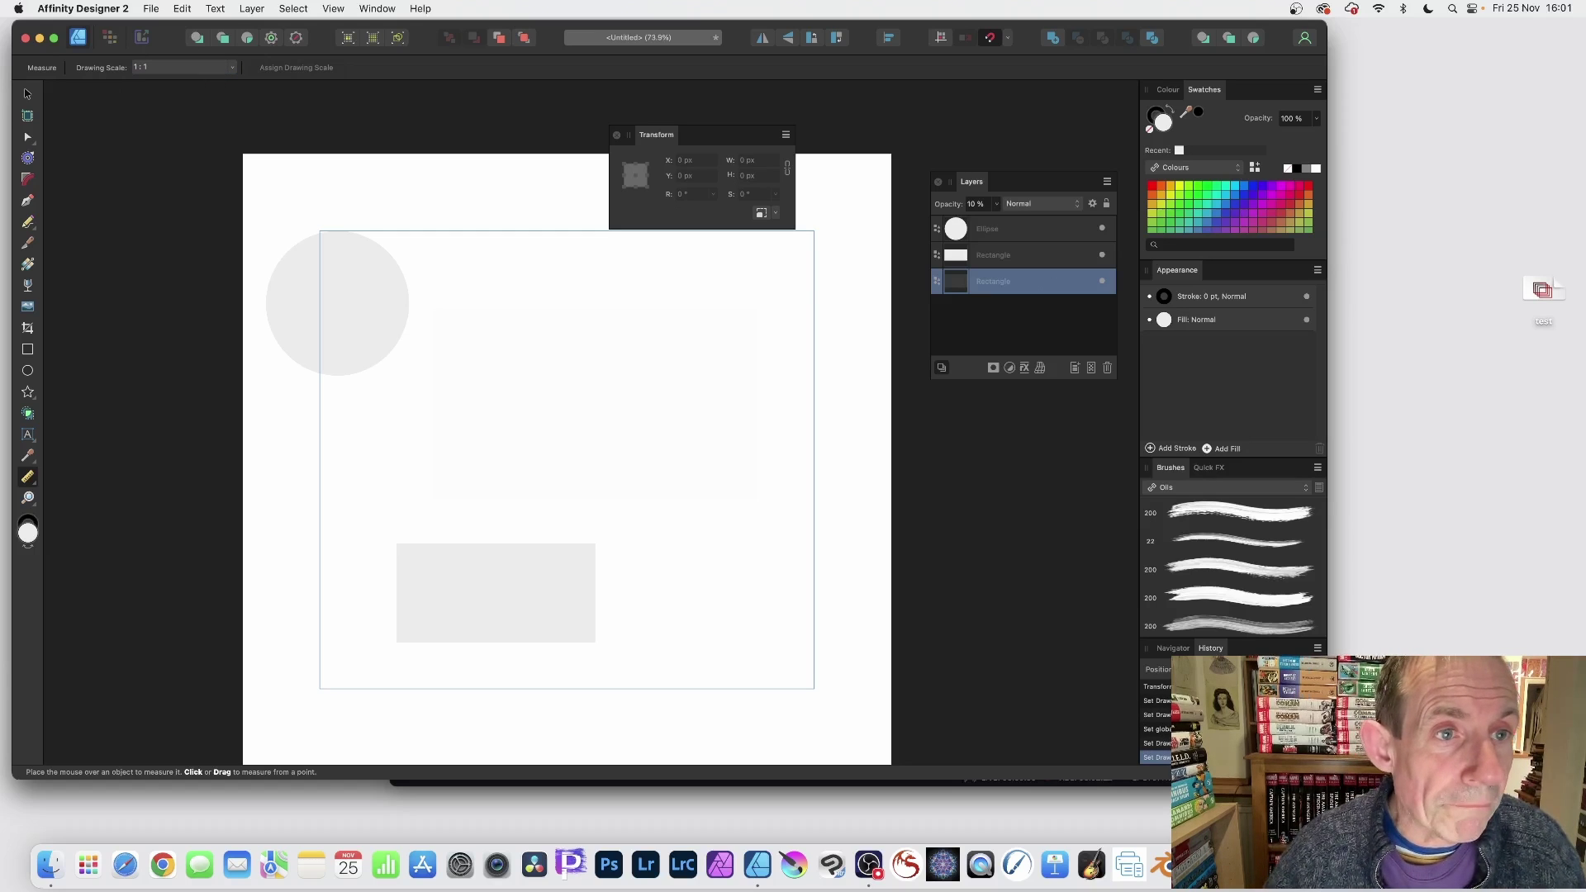
Assign a 100000000 readout to a 638.8 px measurement, then measure circle edge to small rectangle.
mouse_move(452, 271)
mouse_down()
mouse_move(588, 408)
mouse_move(567, 391)
mouse_up()
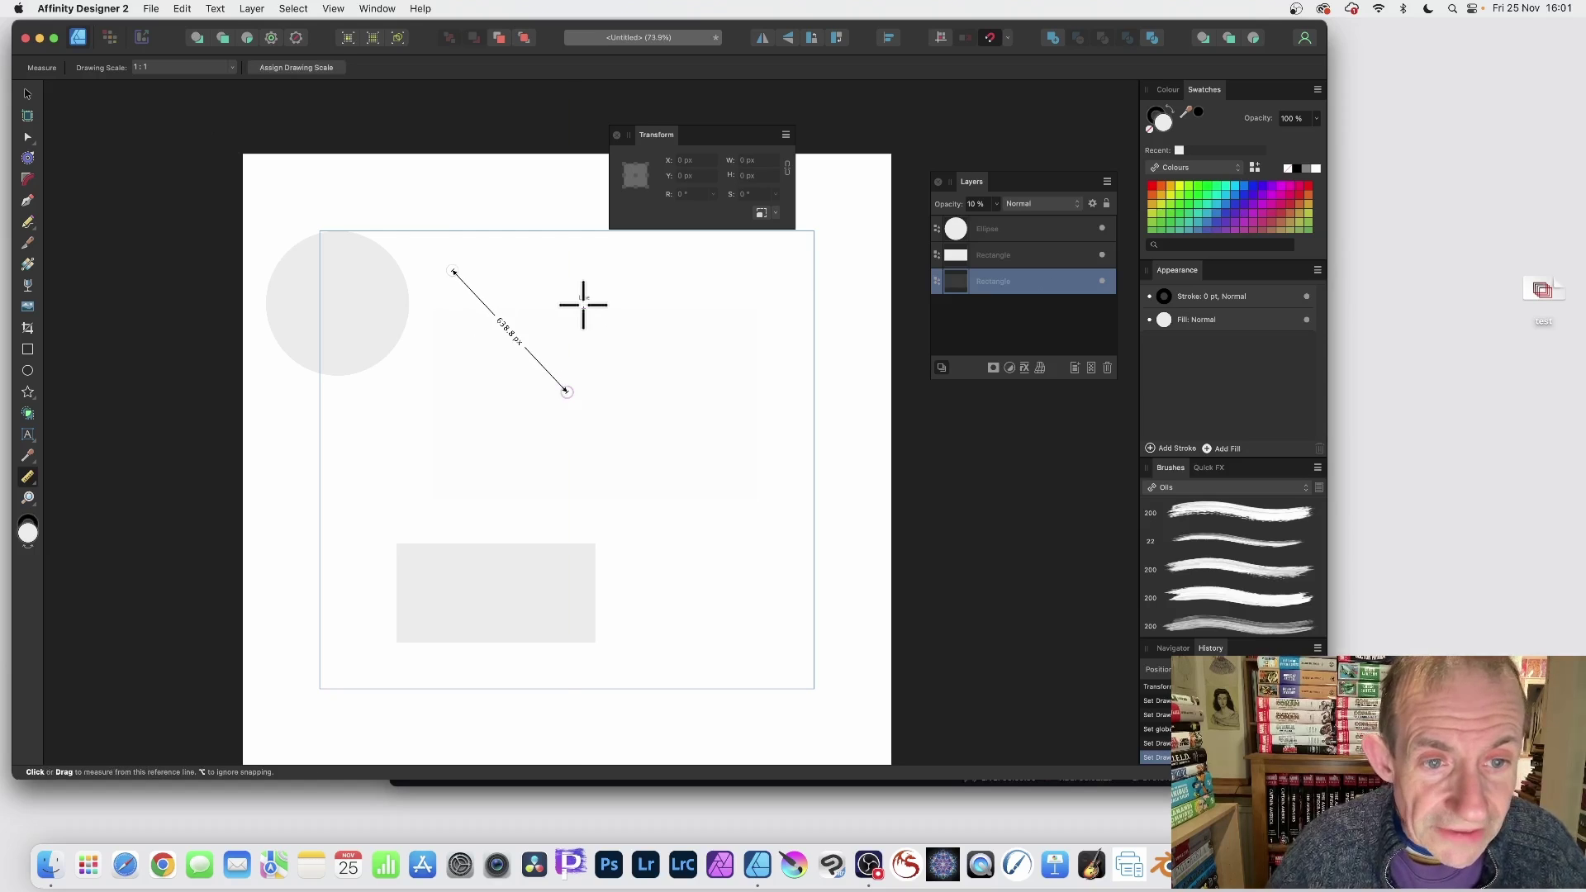
click(299, 67)
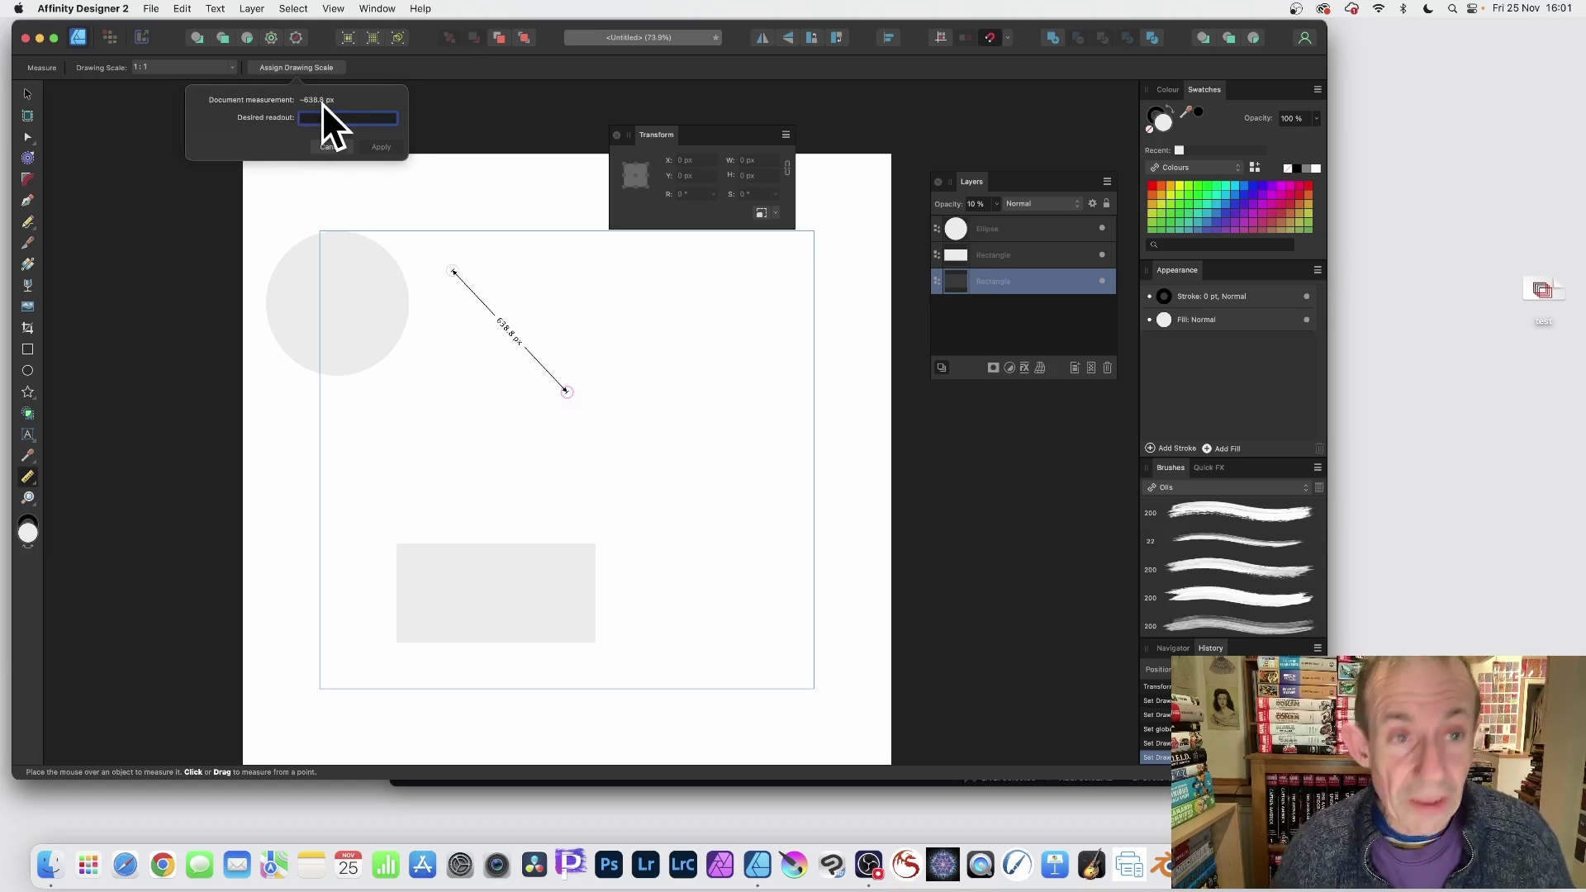
text(100000000)
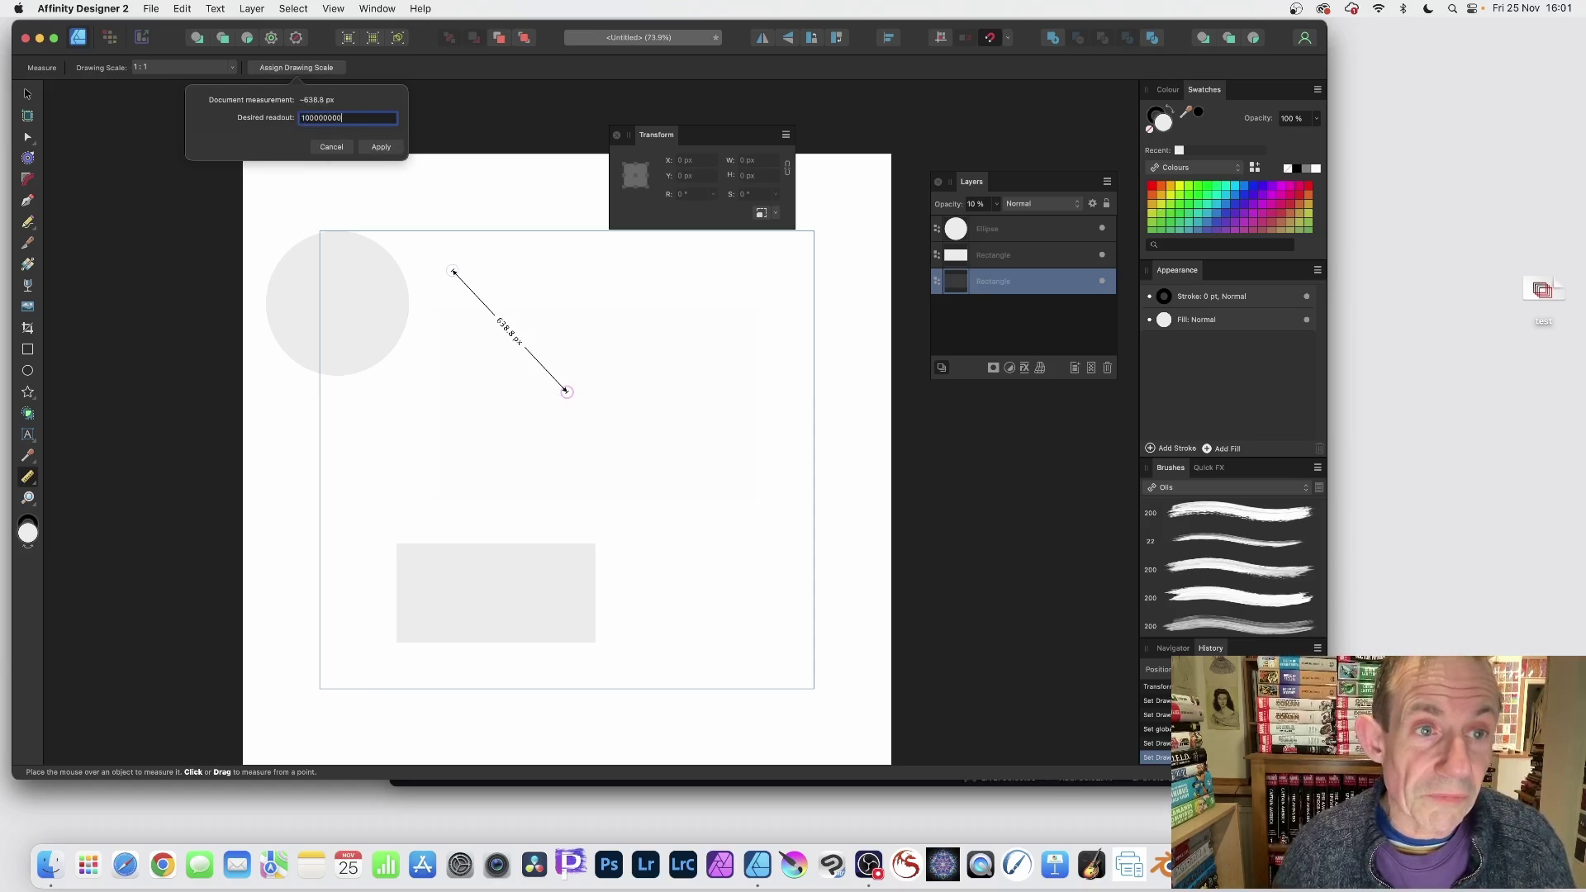
click(380, 146)
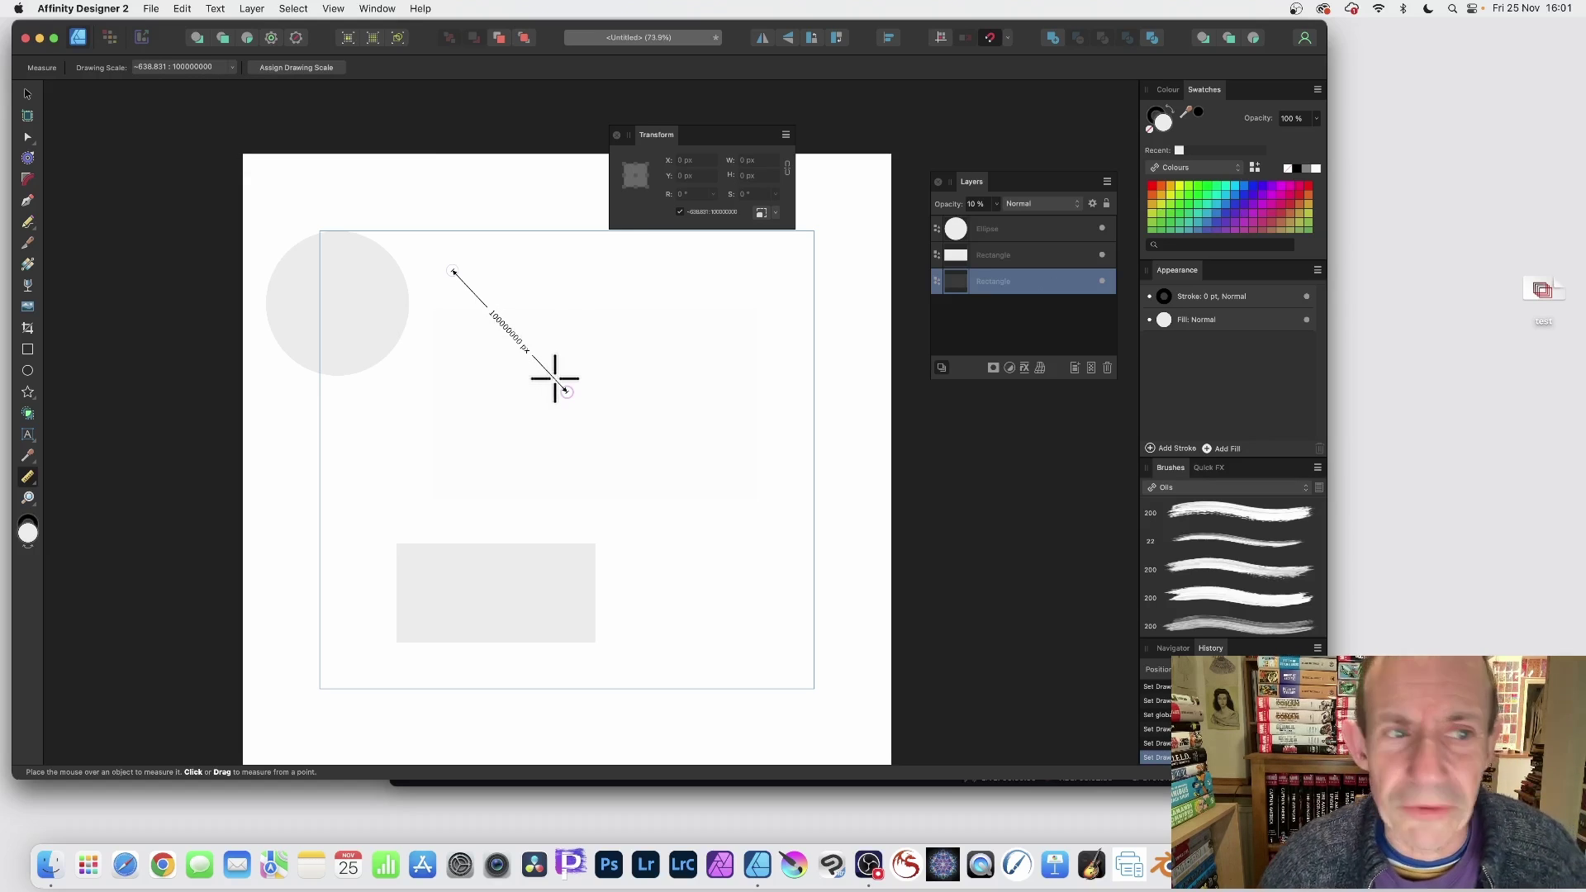
drag(386, 358, 595, 543)
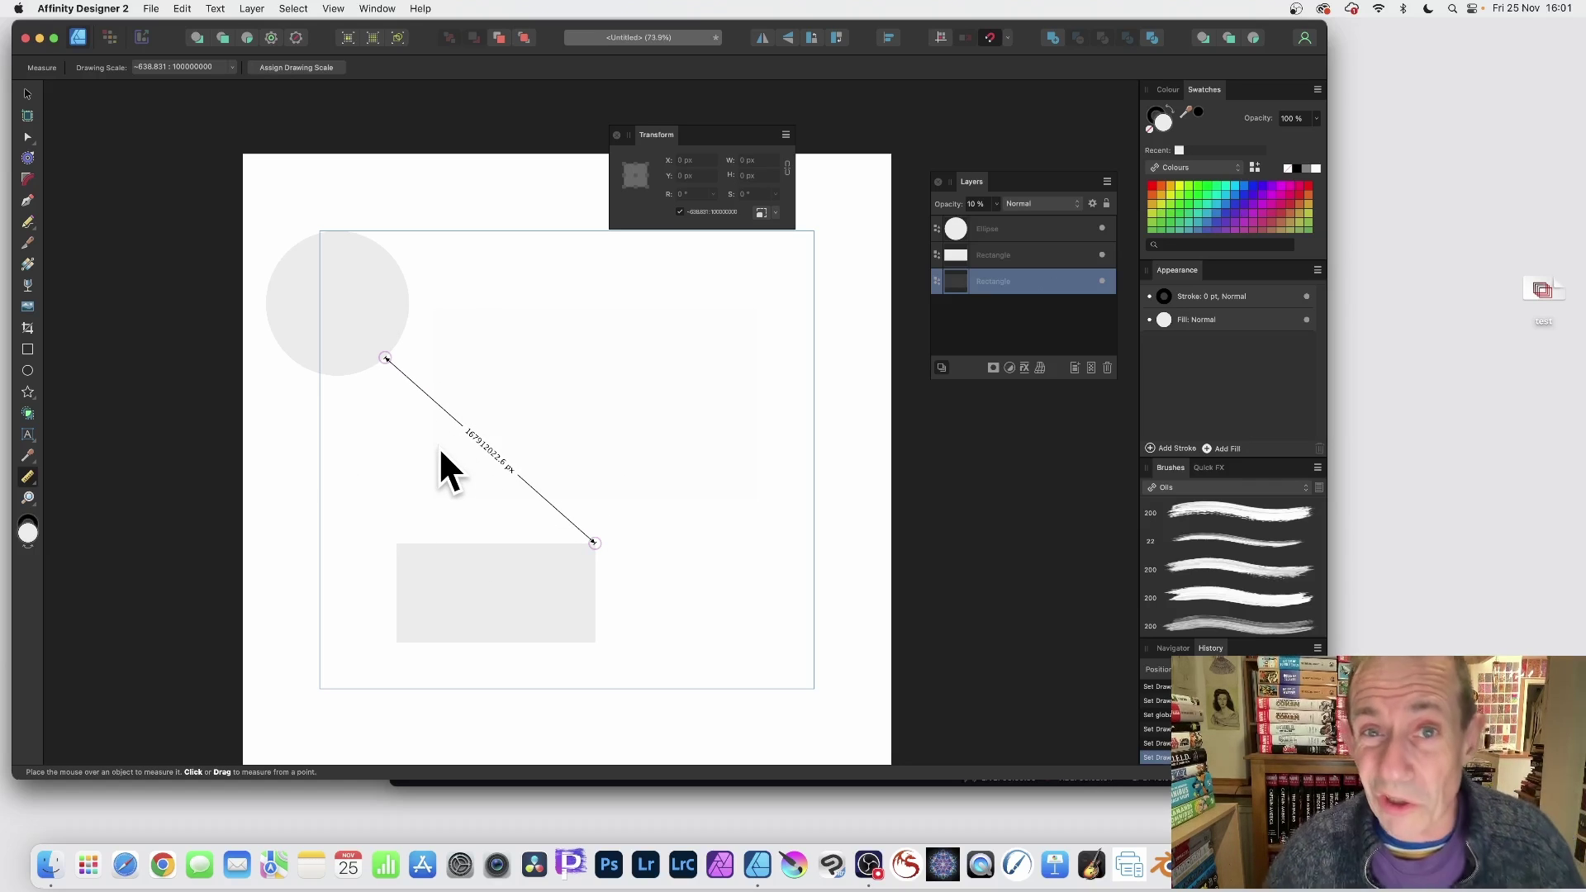
Choose the 1:1 drawing scale preset and measure the small rectangle's top edge at 759.6 px.
scroll(439, 446, down, 2)
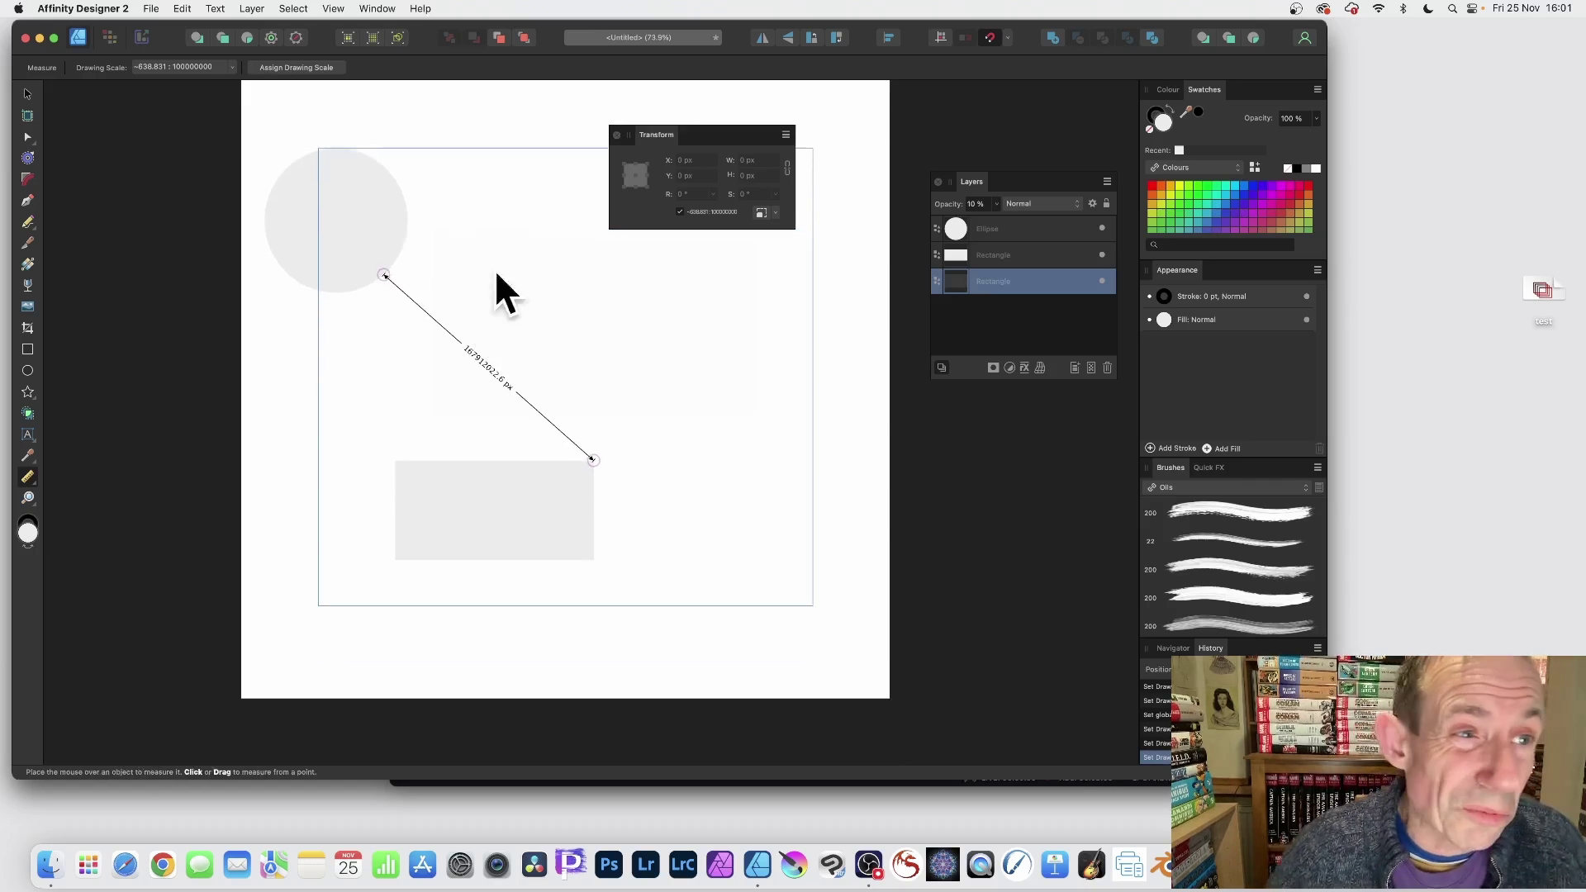
scroll(330, 190, up, 1)
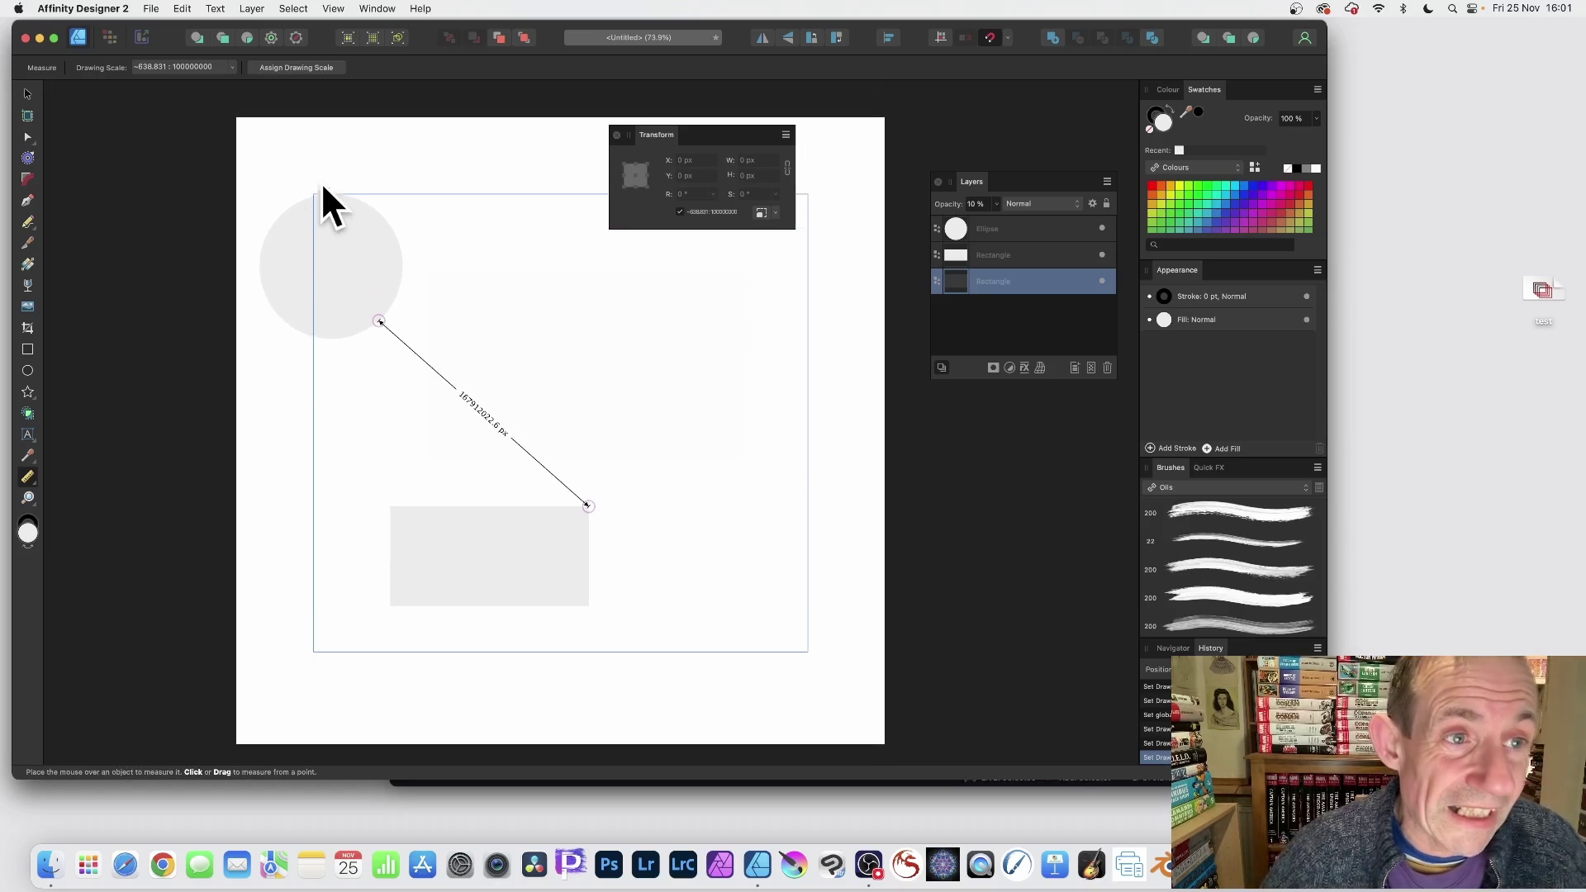
click(230, 67)
click(165, 86)
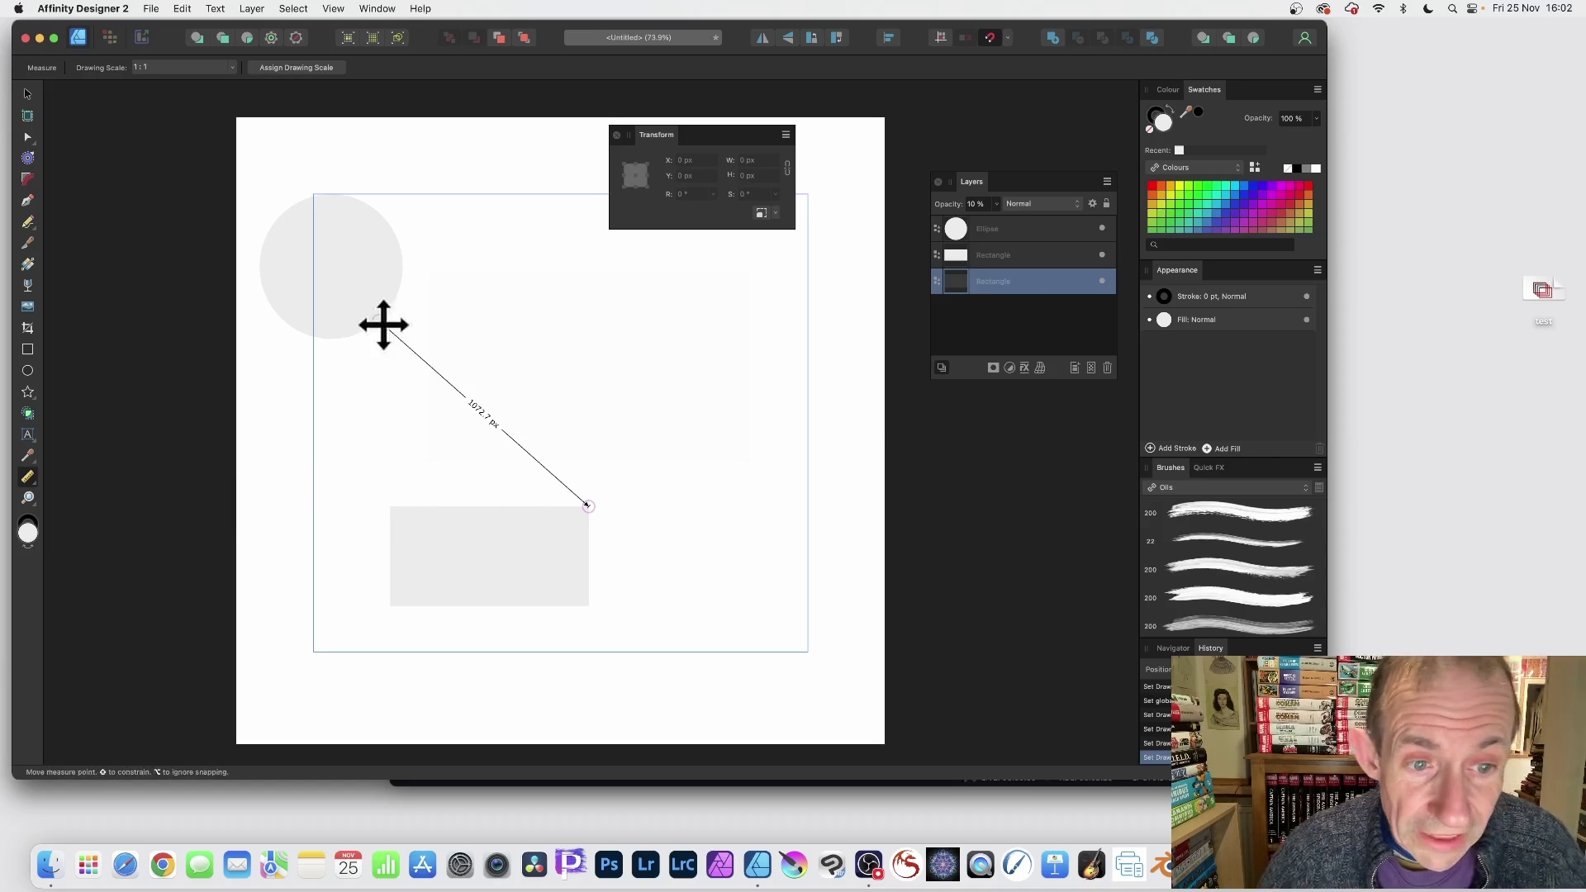
drag(423, 532, 581, 531)
drag(391, 507, 588, 506)
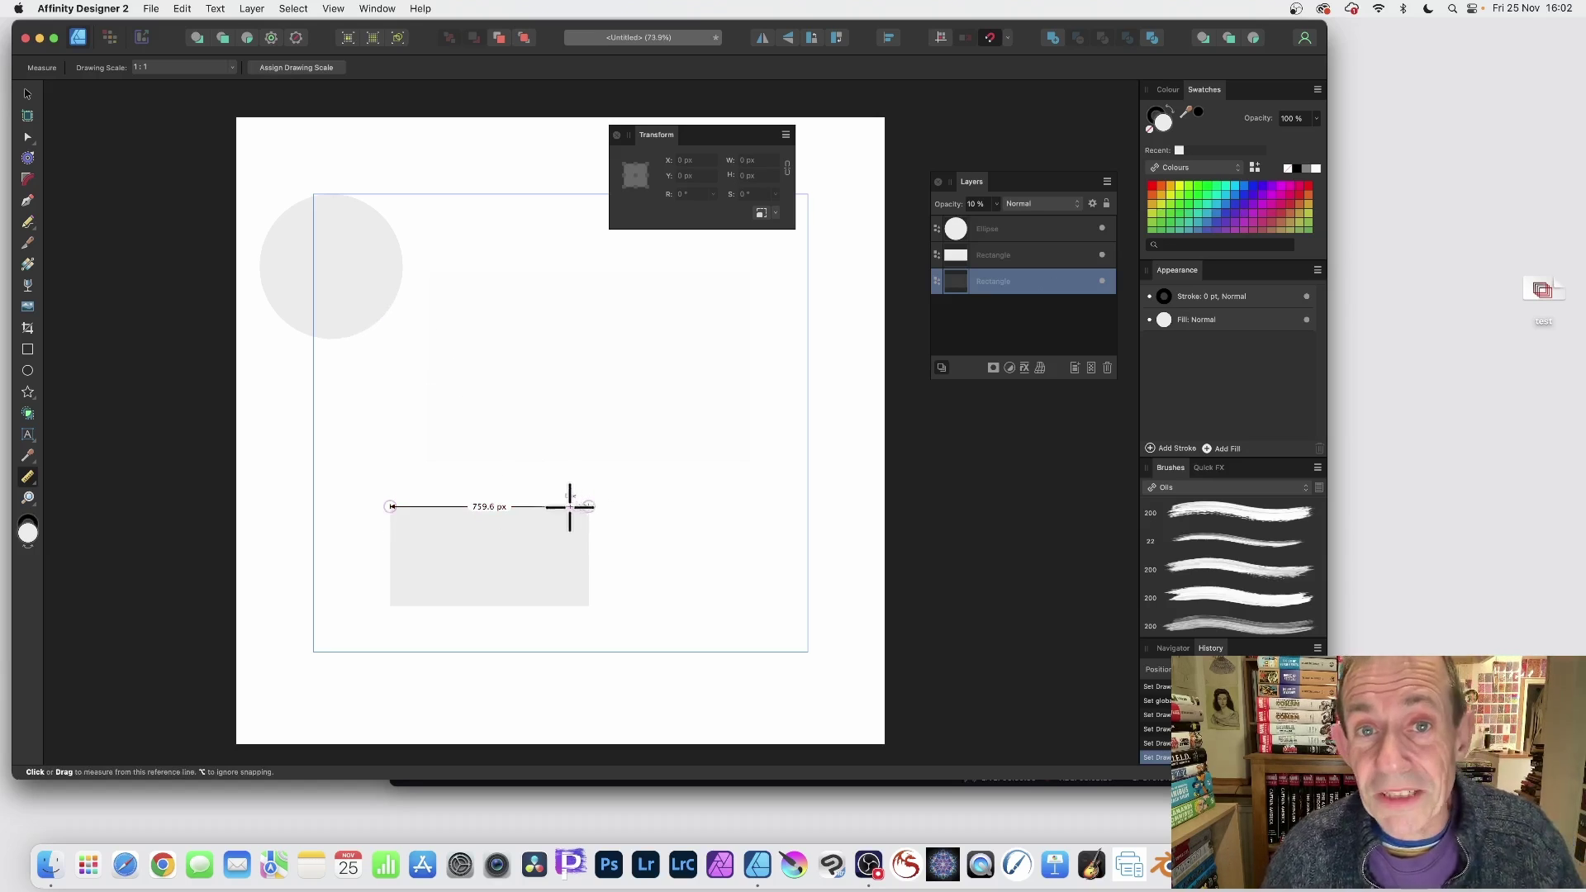